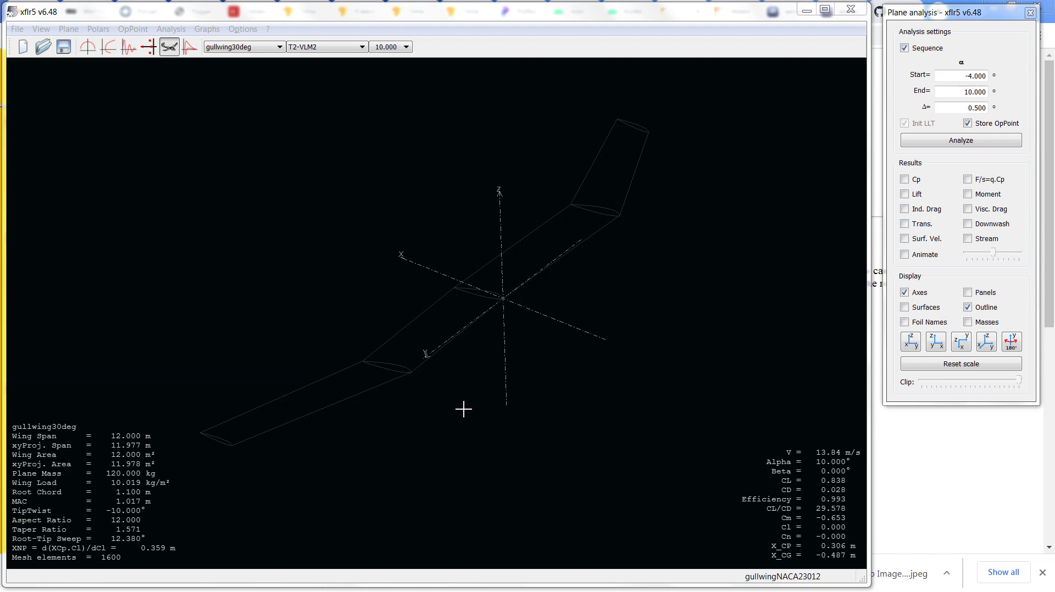
# Rotate the gull-wing 3D view through the front and other axis views, then return to isometric.
pyautogui.click(909, 343)
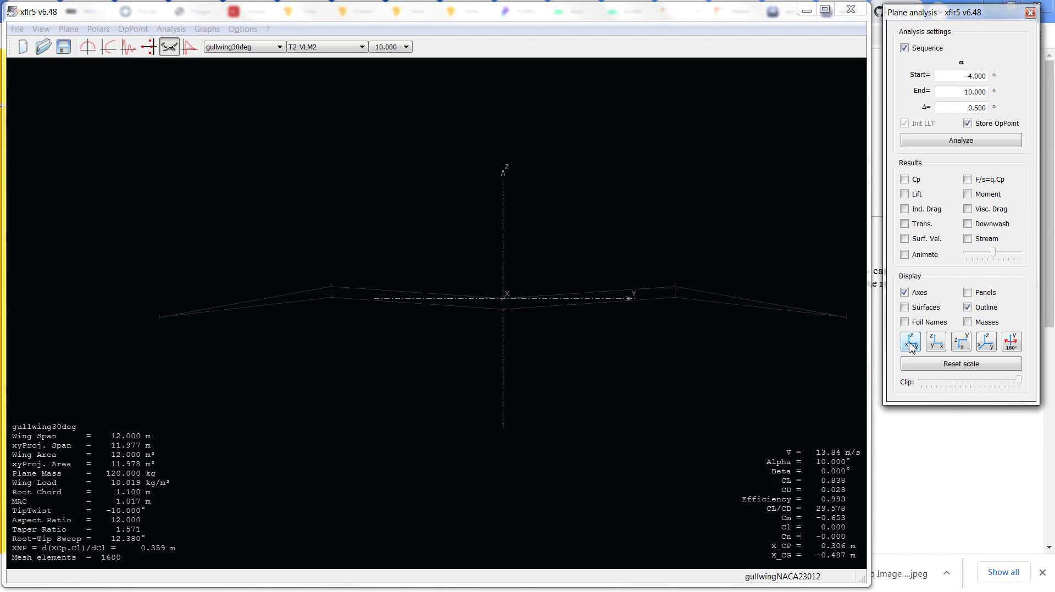
pyautogui.click(943, 350)
pyautogui.click(957, 352)
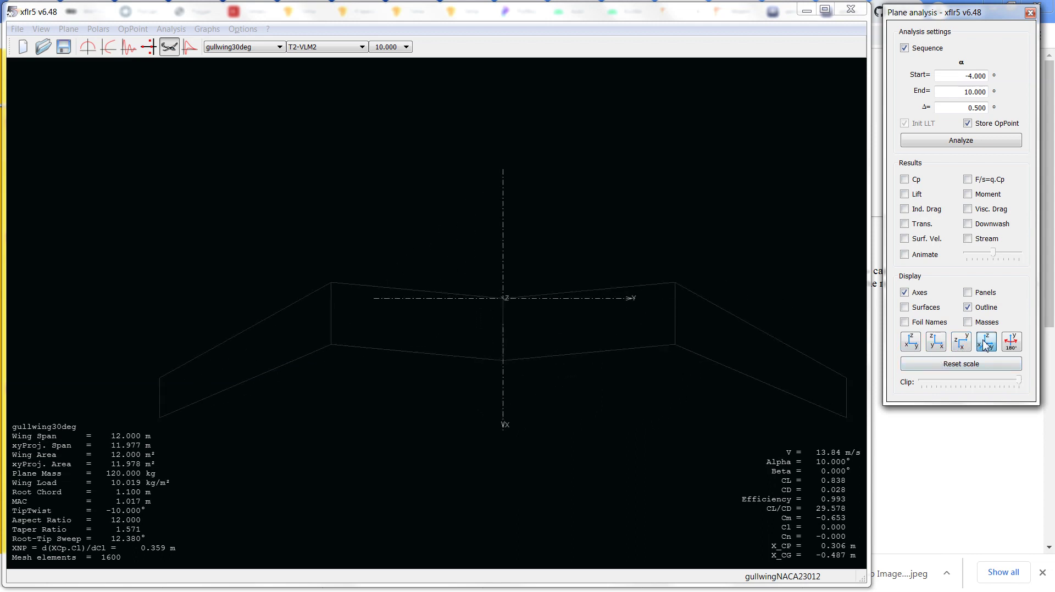
pyautogui.click(987, 343)
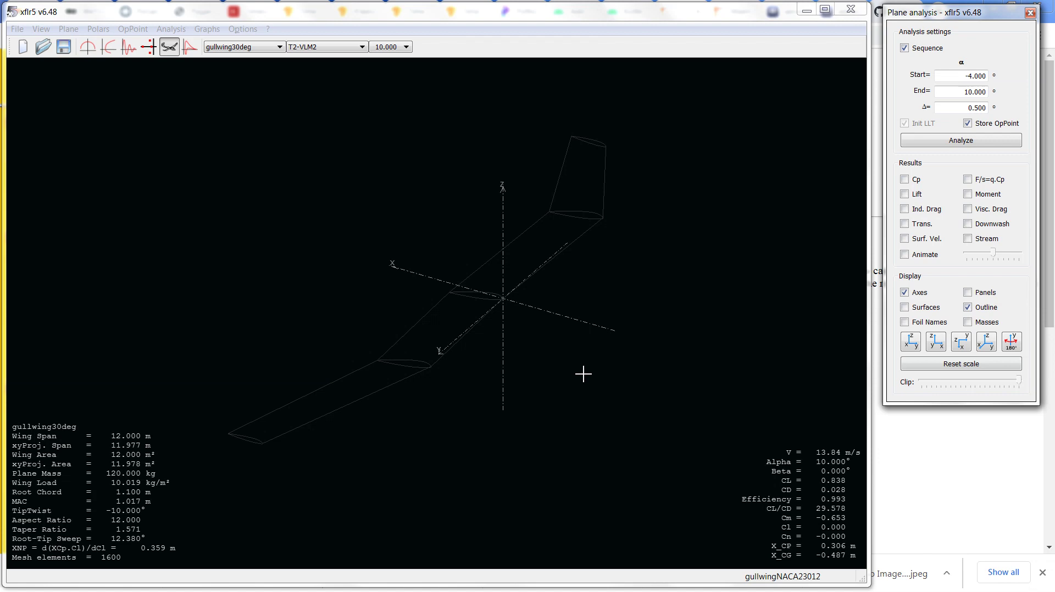
pyautogui.hotkey('shift', 'F3')
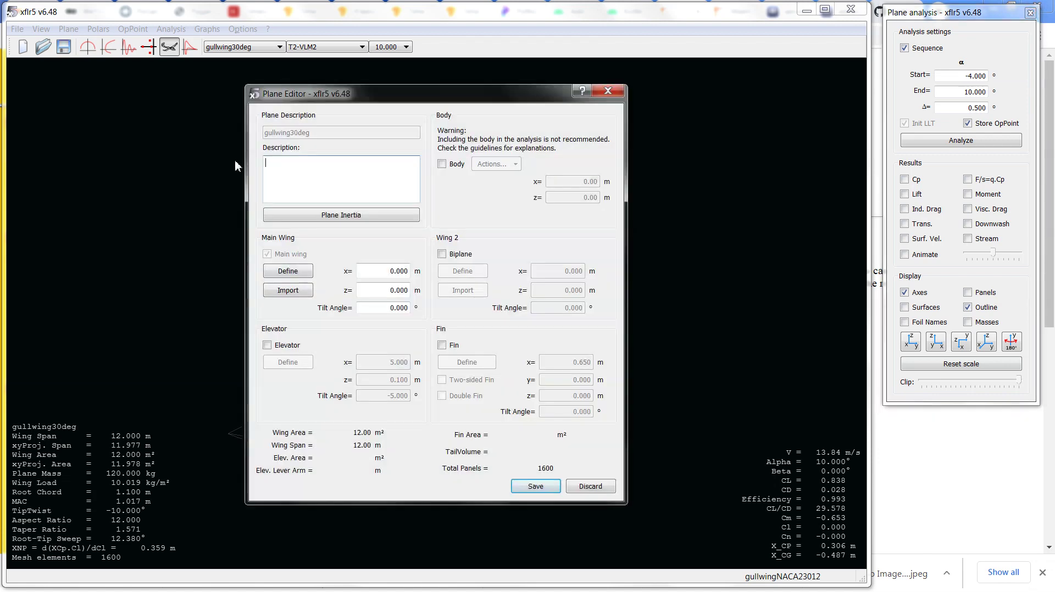
pyautogui.click(310, 274)
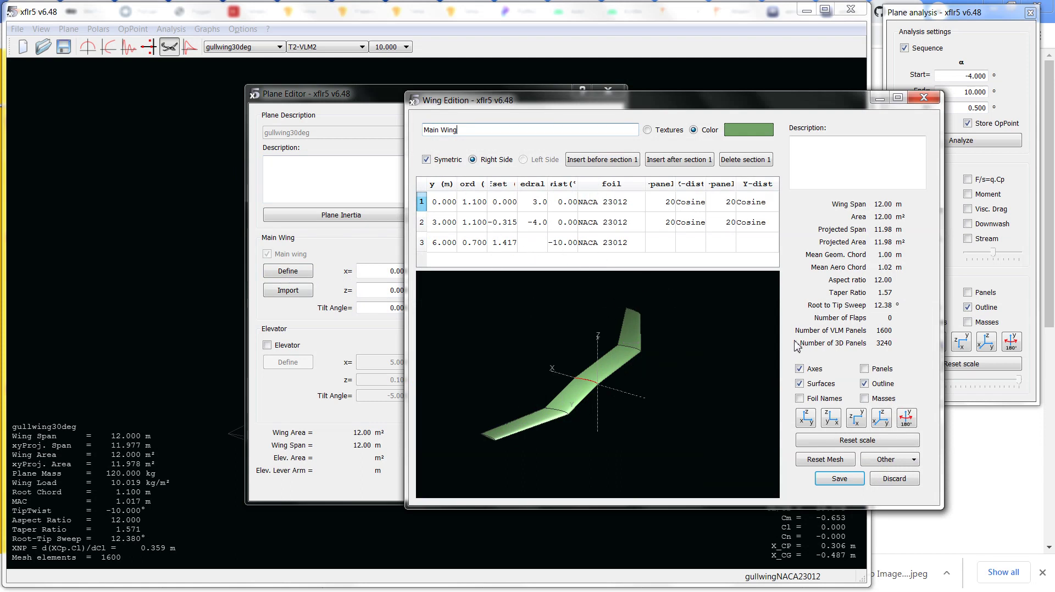
pyautogui.click(894, 479)
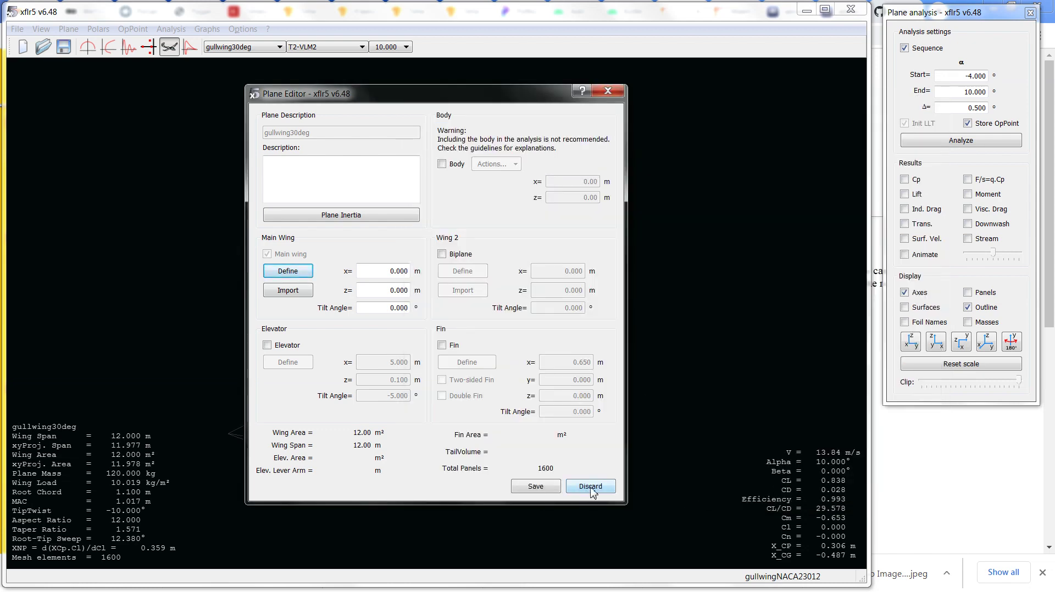
pyautogui.click(607, 491)
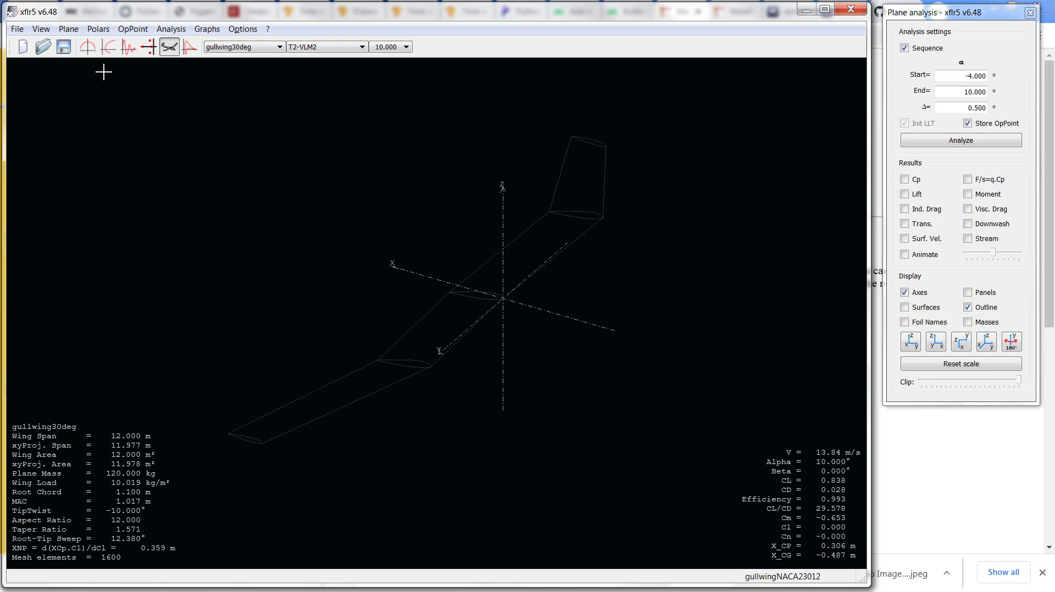
# Show the four T2-VLM2 polar graphs for gullwing30deg.
pyautogui.click(108, 47)
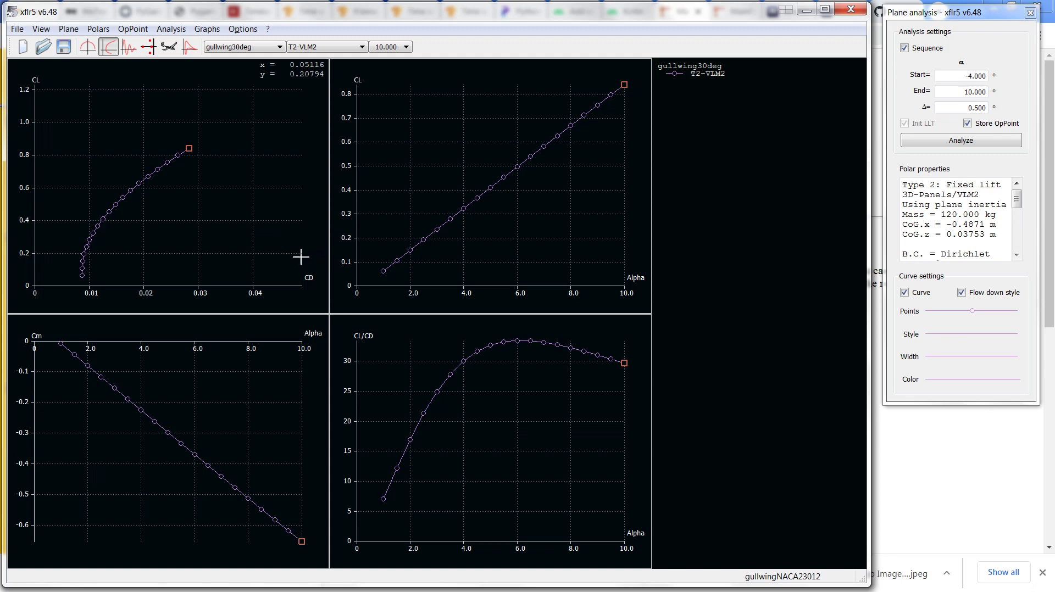
# Show gullwing30deg's local lift at 1.5° alpha, rescaled to fit, then switch to the browser.
pyautogui.click(88, 48)
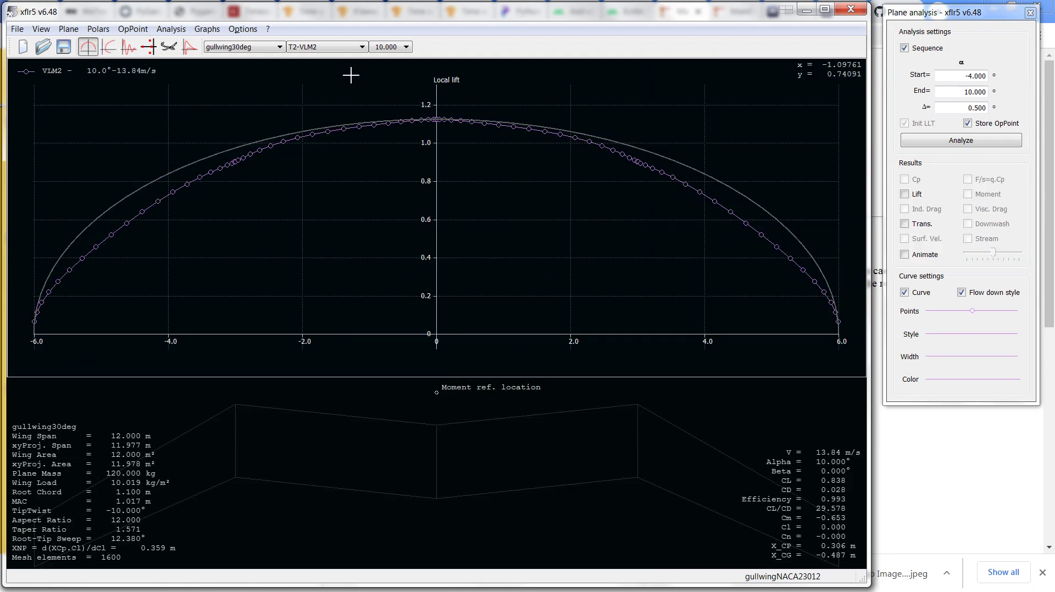
pyautogui.click(393, 47)
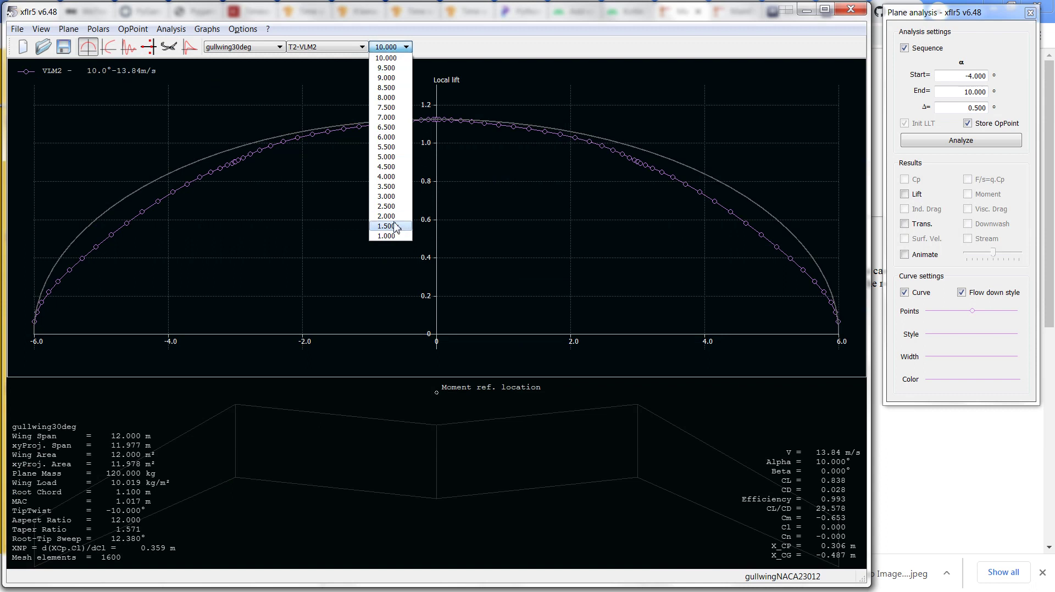
pyautogui.click(396, 226)
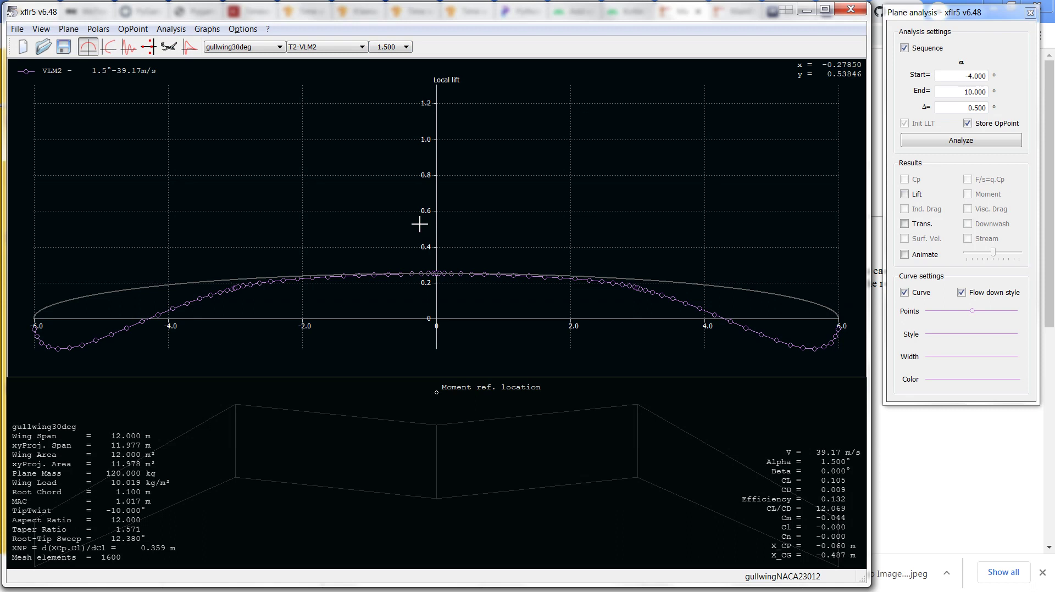
pyautogui.press('r')
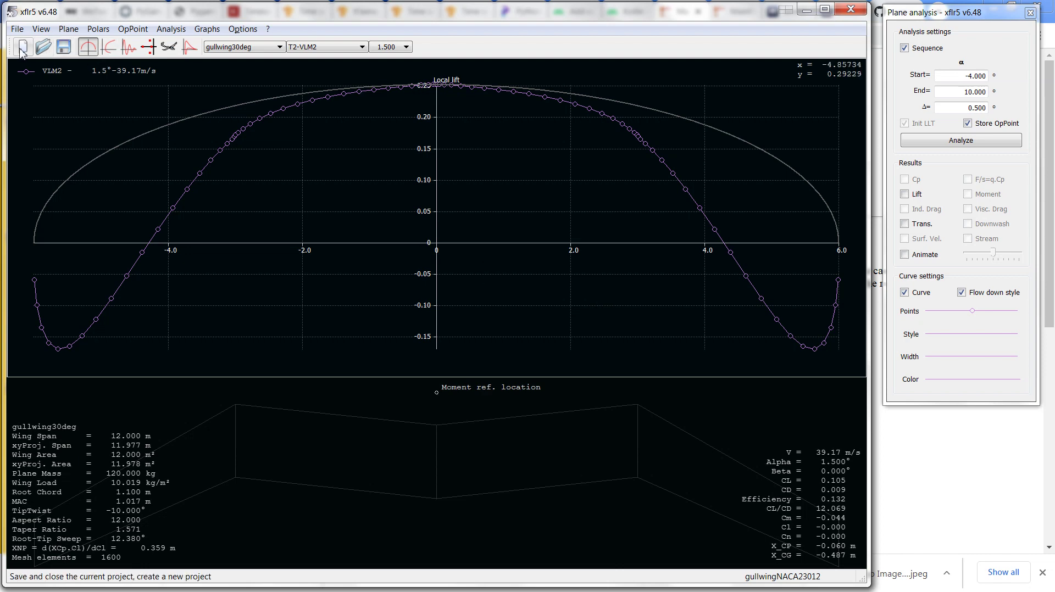
pyautogui.hotkey('alt', 'Tab')
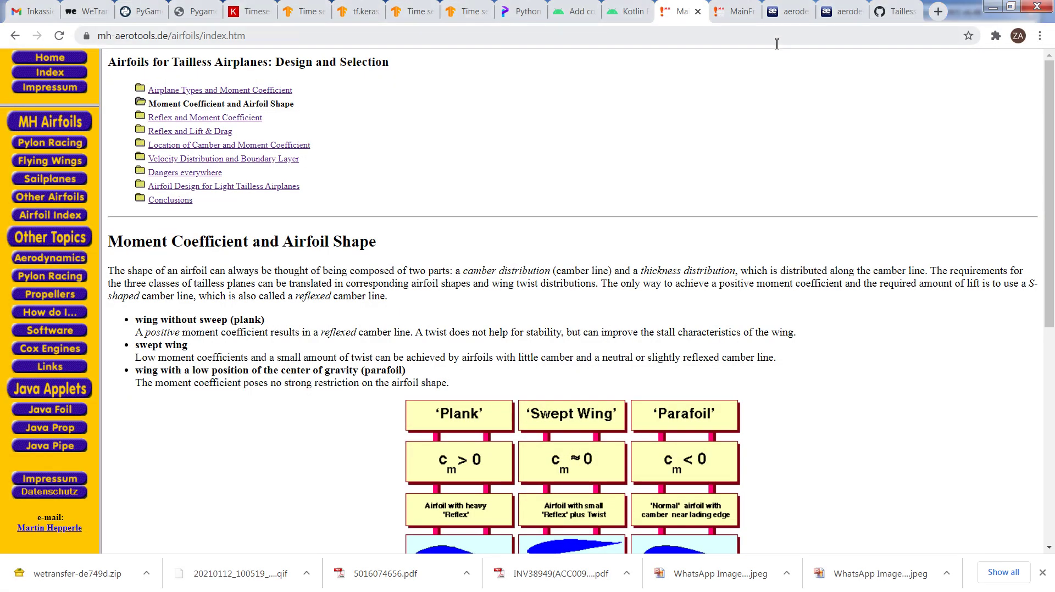
# View the aerodesign.de NACA 23112-75 airfoil page, then return to XFLR5.
pyautogui.click(791, 12)
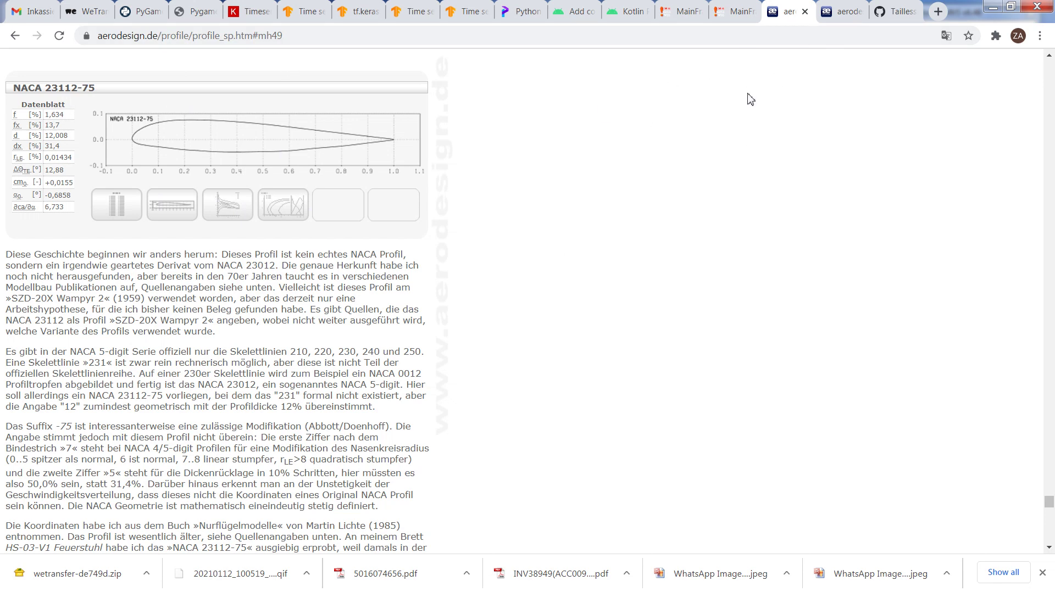
pyautogui.press('super+Tab')
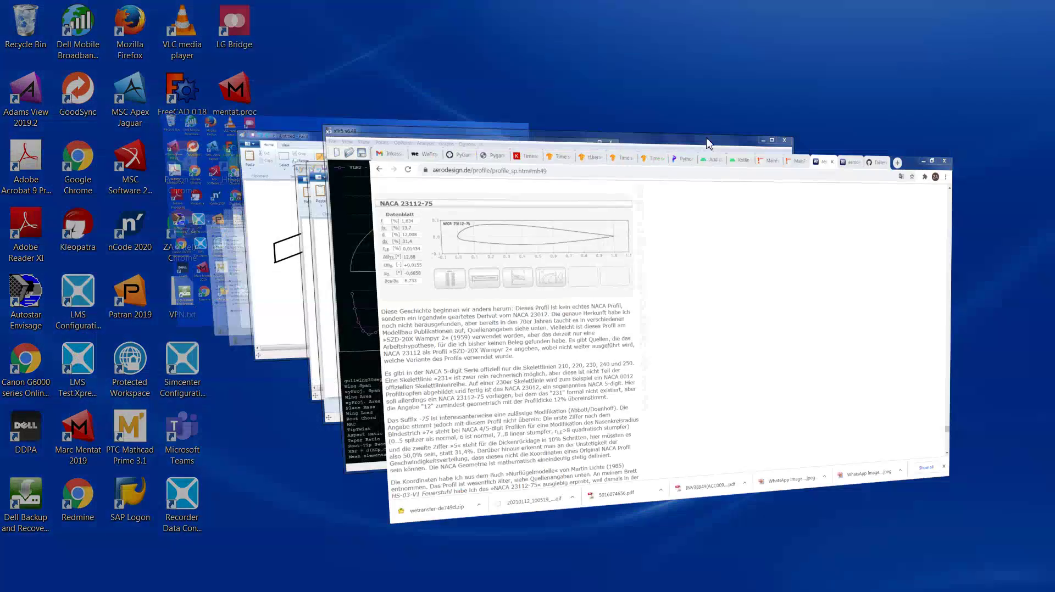
# Load gullwingNACA23112_75.xfl and show its T1-33.3 m/s-VLM2 polar graphs.
pyautogui.click(480, 311)
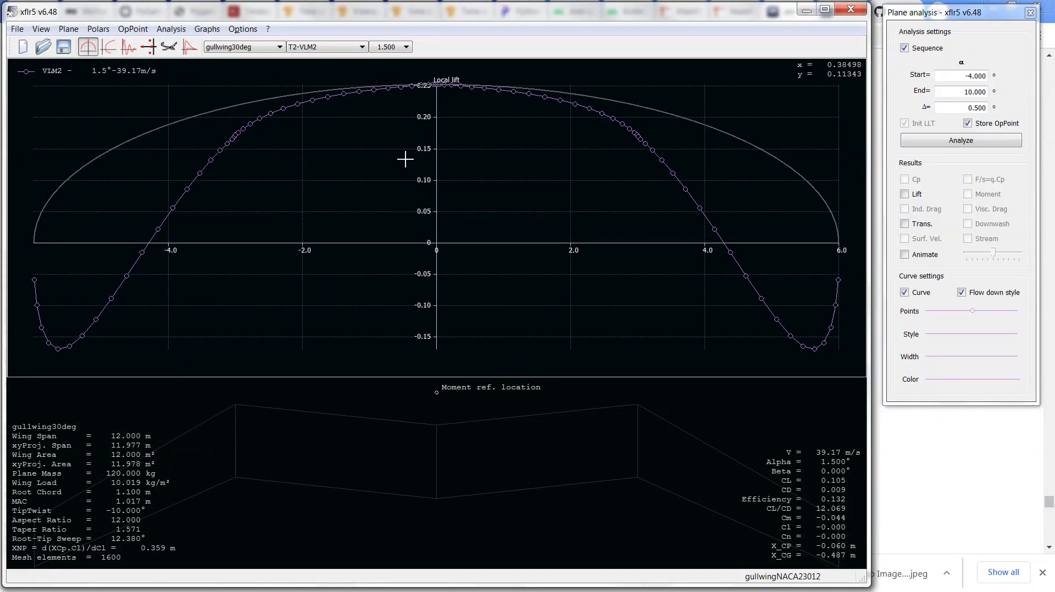
pyautogui.click(43, 47)
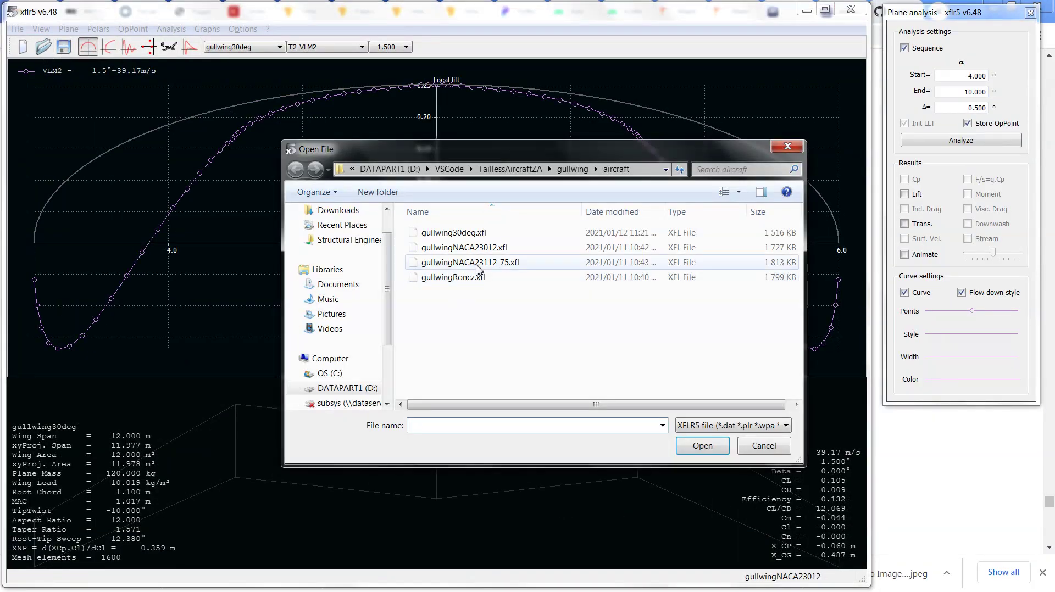
pyautogui.doubleClick(506, 263)
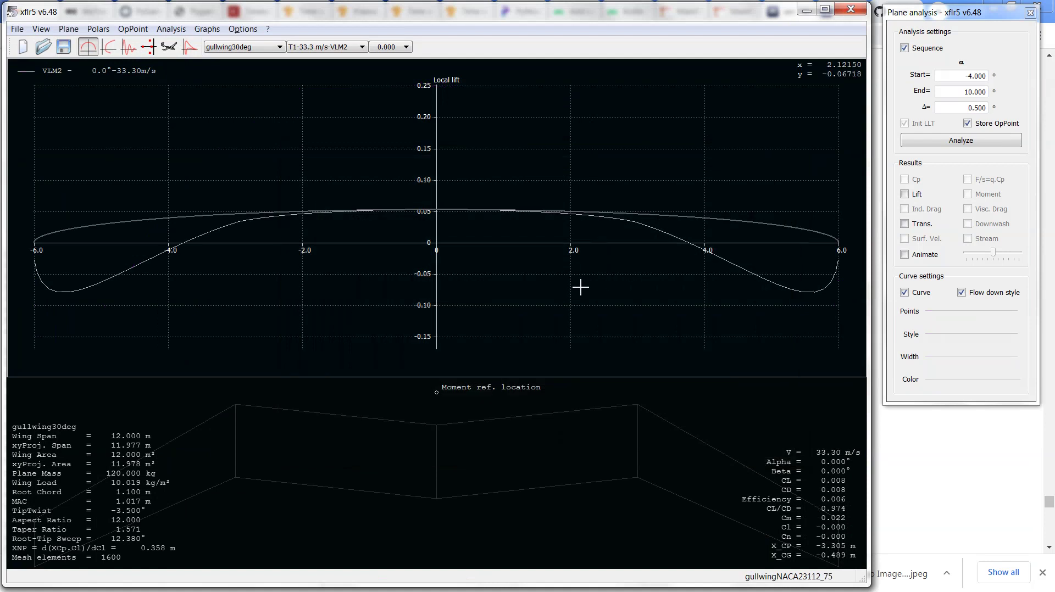
pyautogui.press('r')
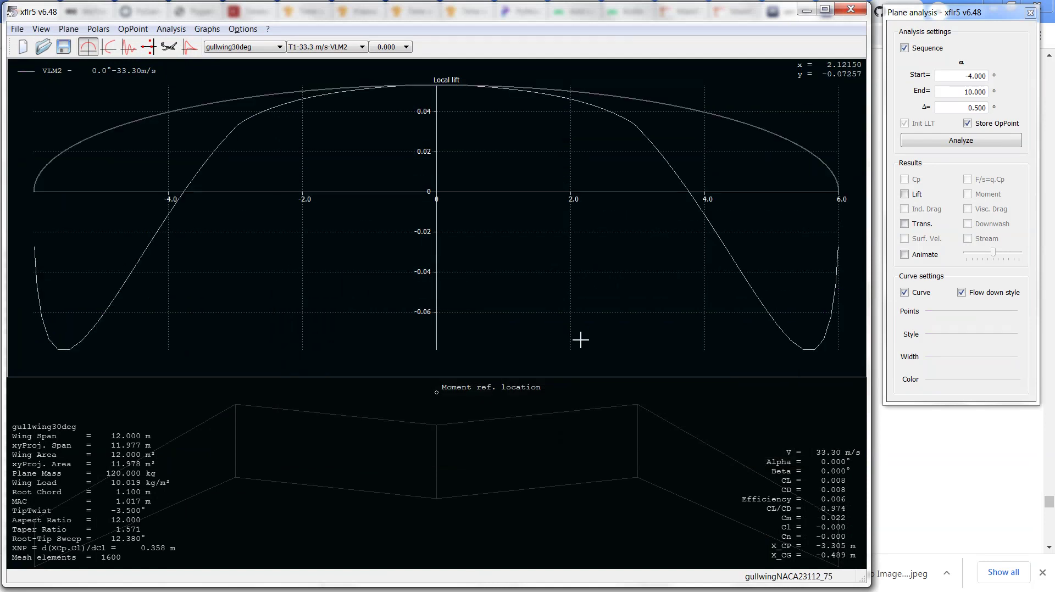
pyautogui.click(406, 47)
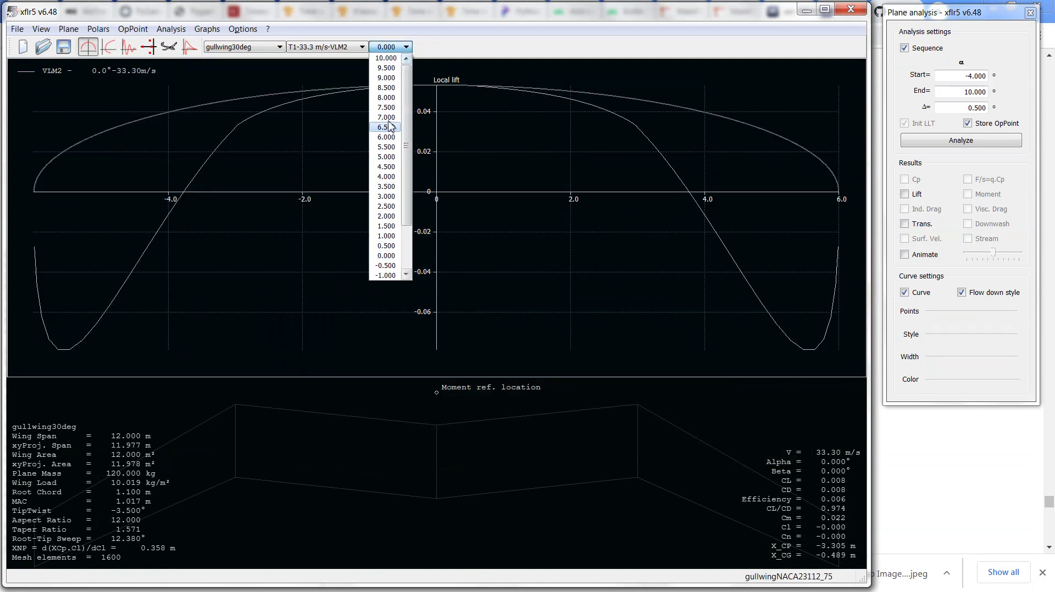
pyautogui.click(114, 48)
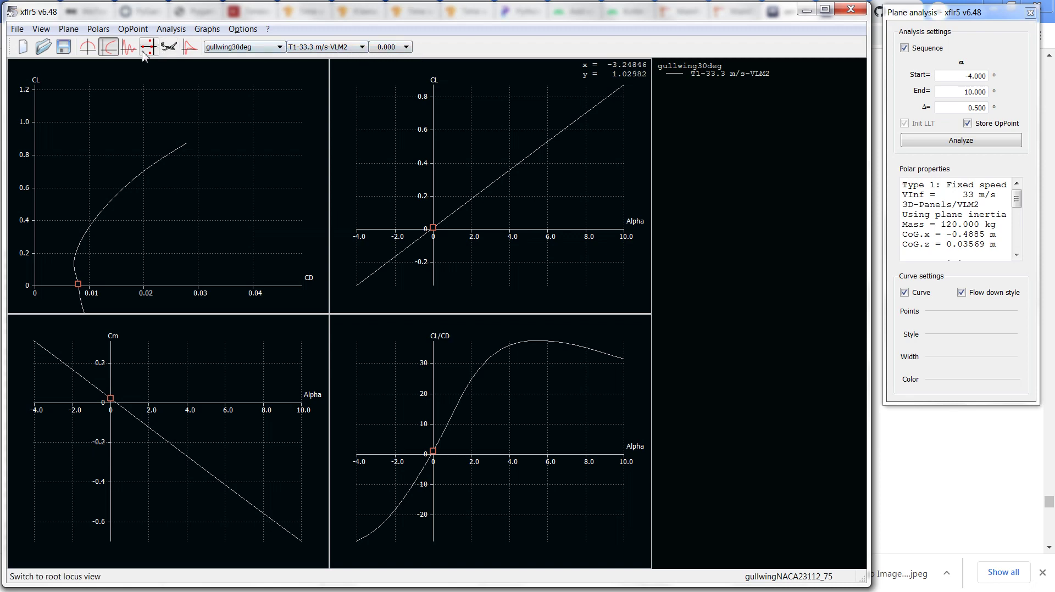
# Check the NACA 23112-75 wing's local lift at 1.5° and 3° alpha, then revisit the polars.
pyautogui.click(88, 48)
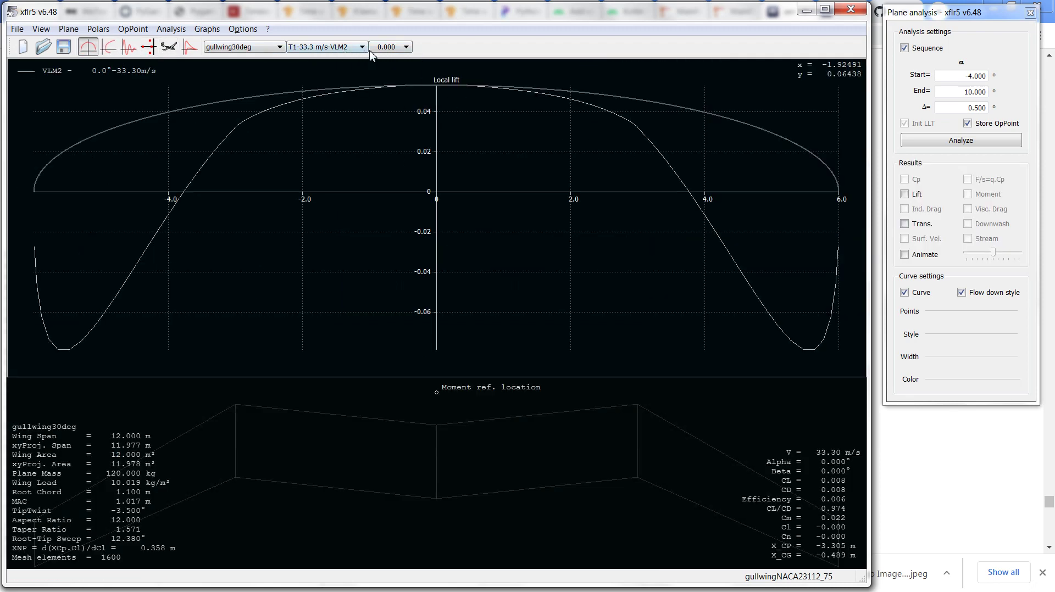
pyautogui.click(396, 48)
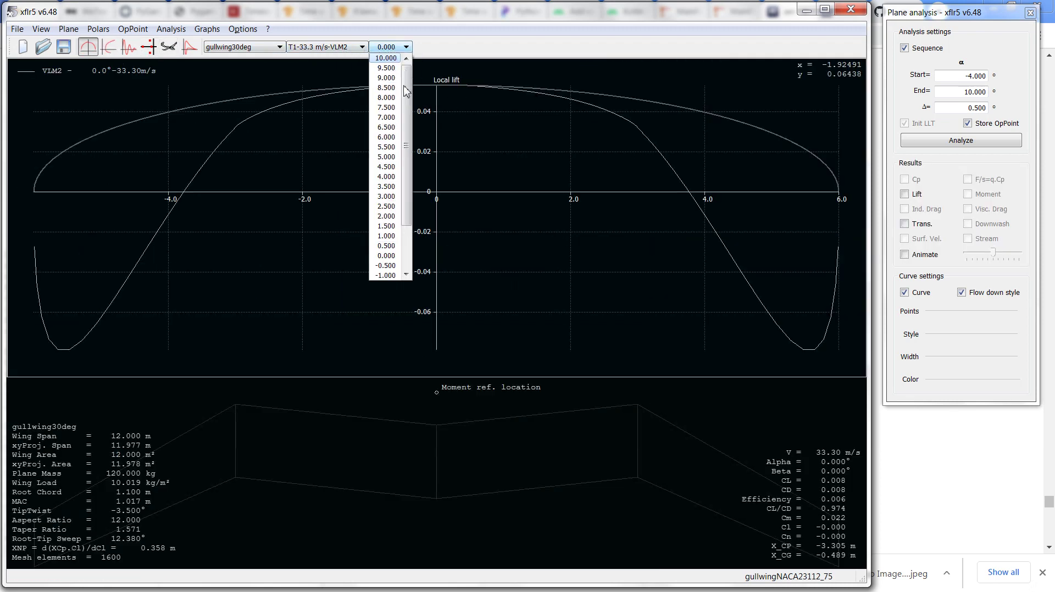
pyautogui.click(390, 227)
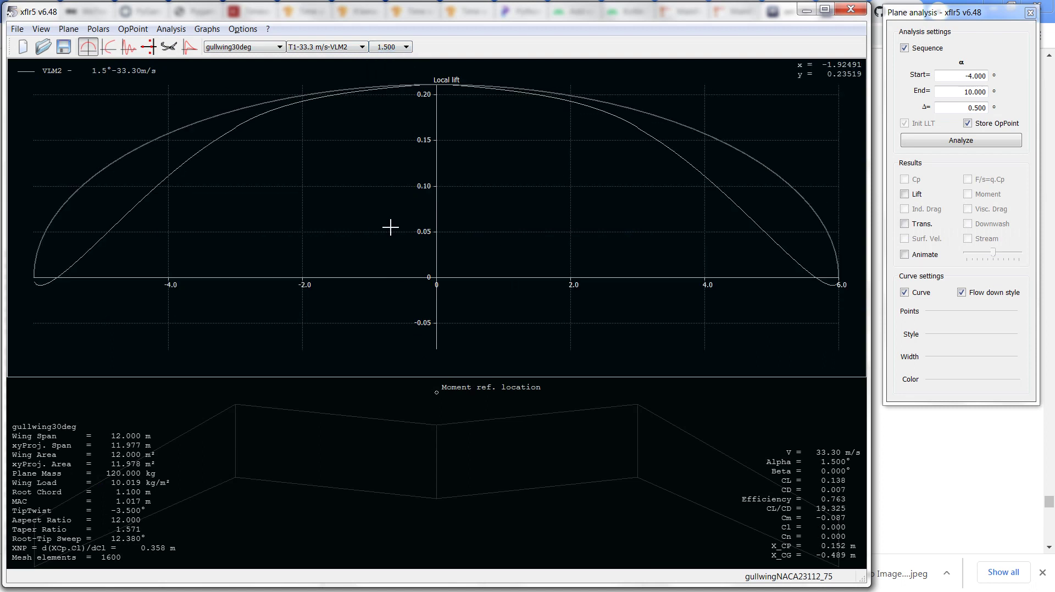
pyautogui.click(389, 48)
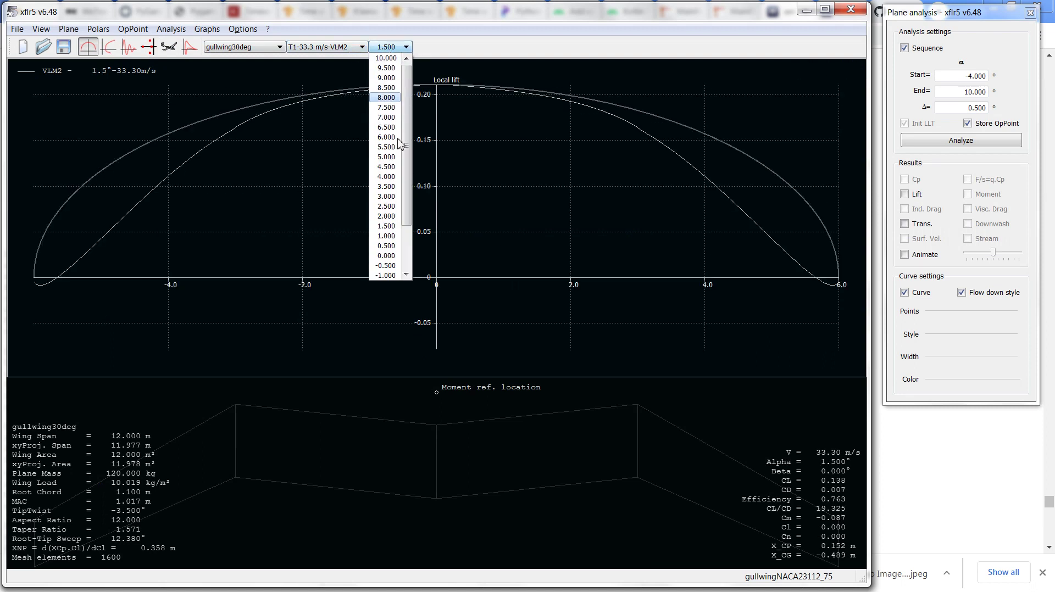
pyautogui.click(390, 197)
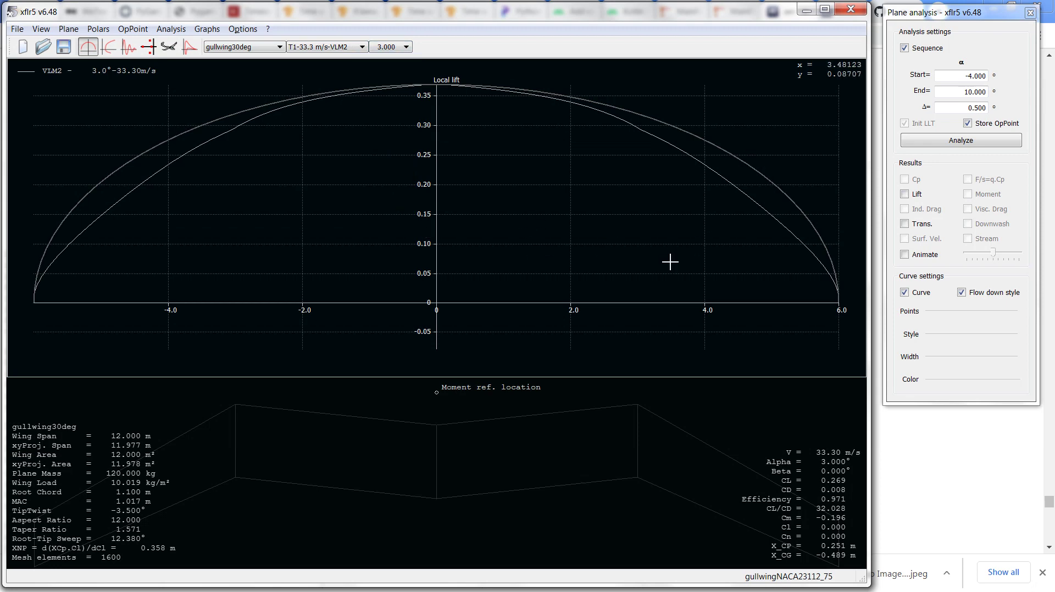
pyautogui.click(108, 47)
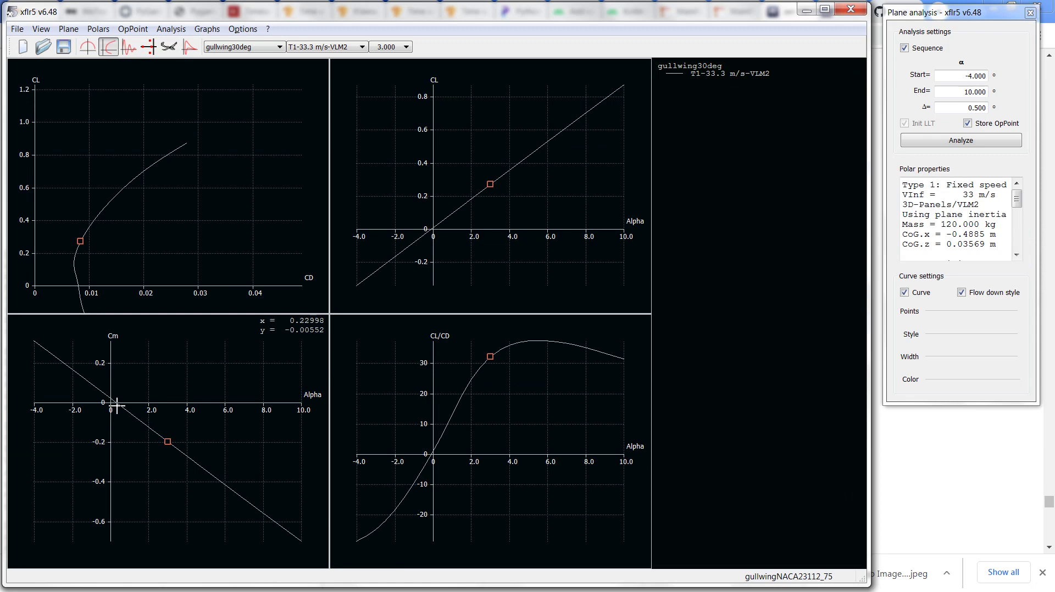
# Show the local lift at 0.5° alpha, rescaled, revealing negative lift near both tips.
pyautogui.click(88, 47)
pyautogui.click(400, 48)
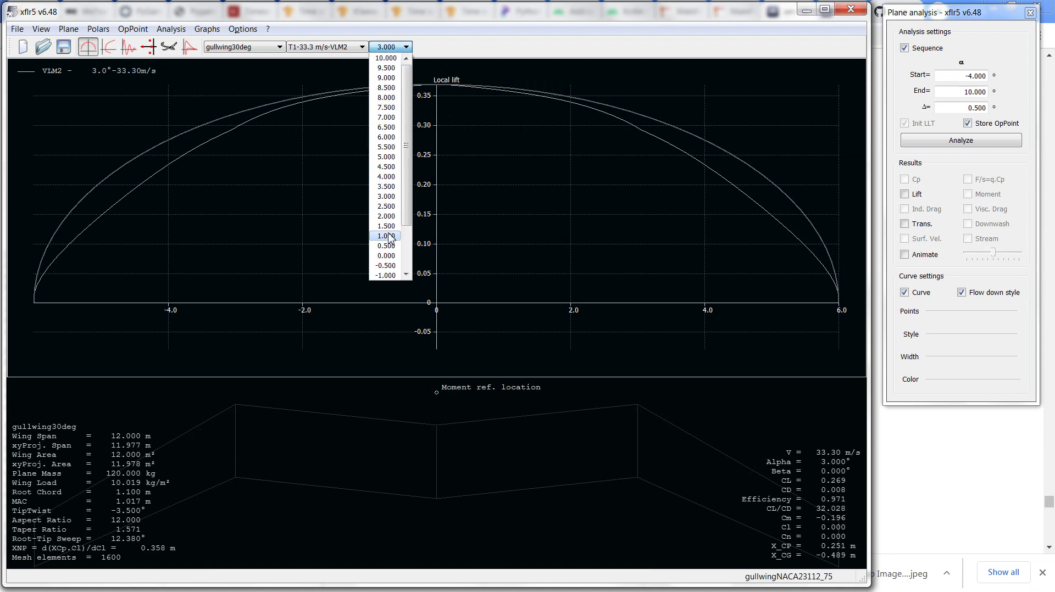
pyautogui.click(392, 250)
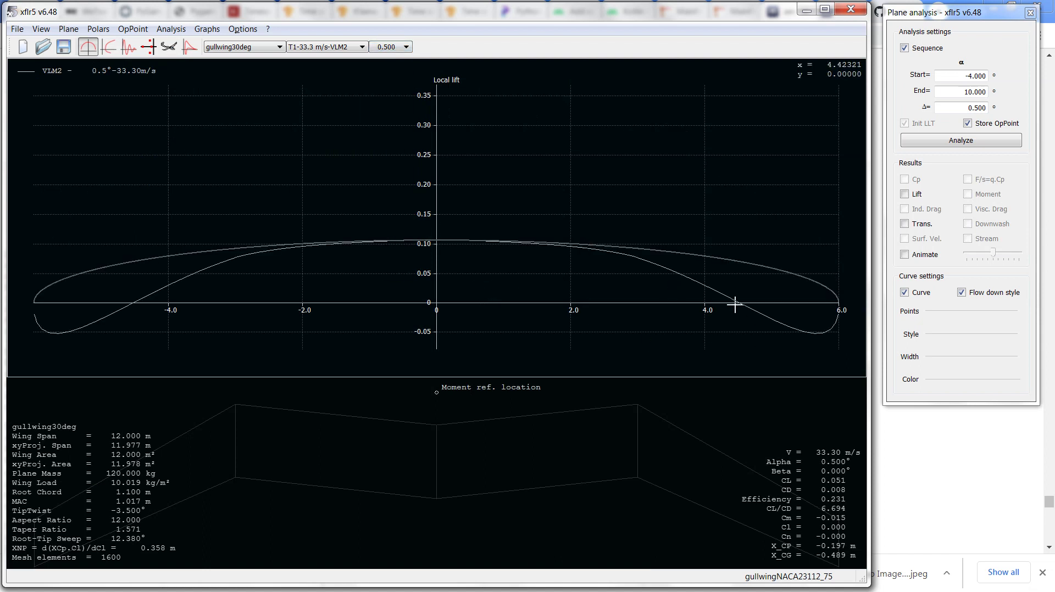
pyautogui.press('r')
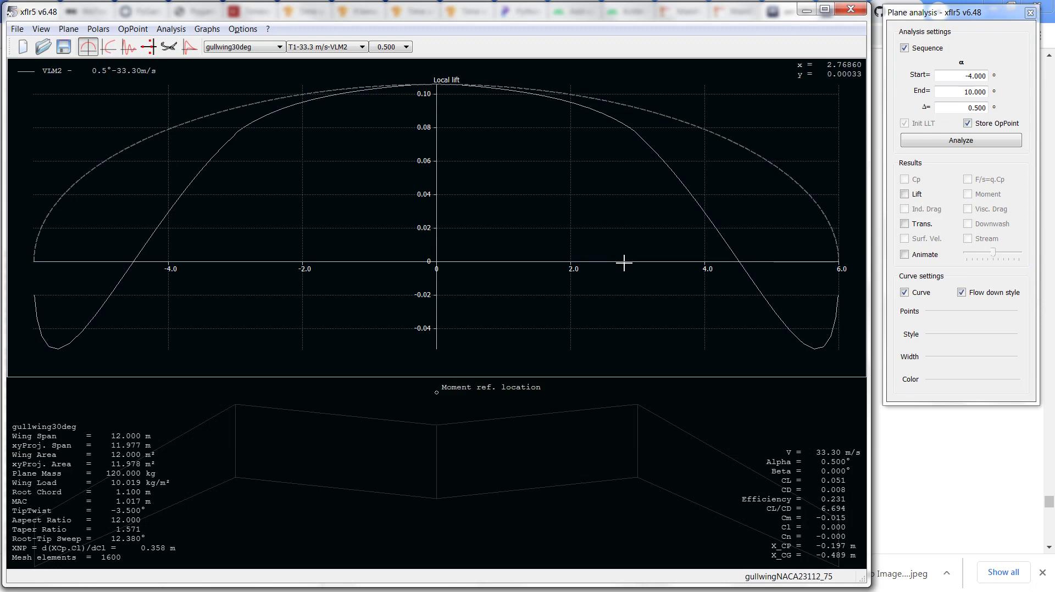
# In Chrome, scroll the aerodesign.de page to the Roncz Low Drag Flying Wing Airfoil entry.
pyautogui.hotkey('alt', 'Tab')
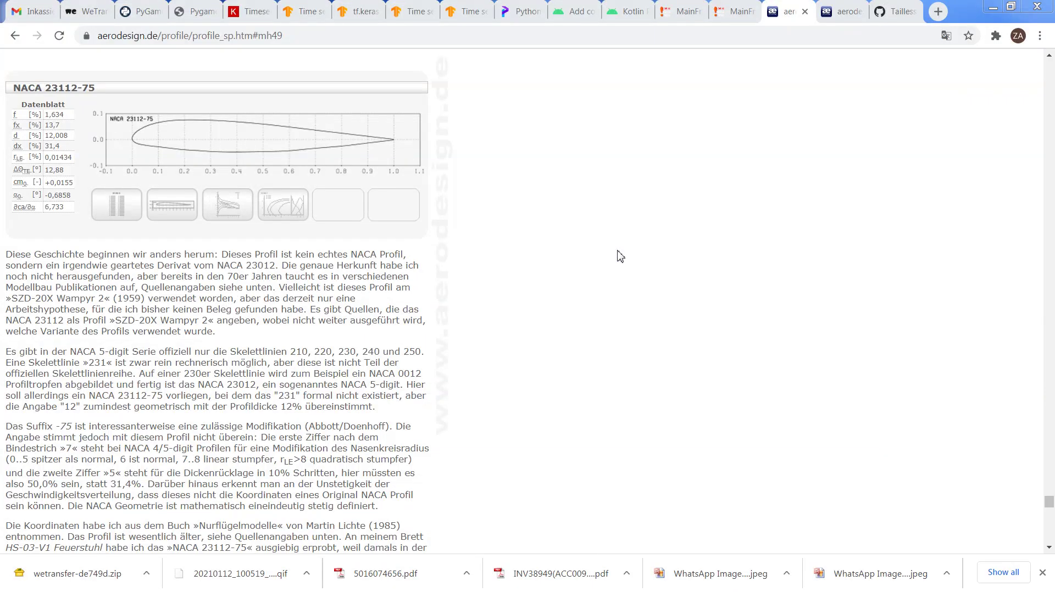
pyautogui.scroll(-15, 620, 257)
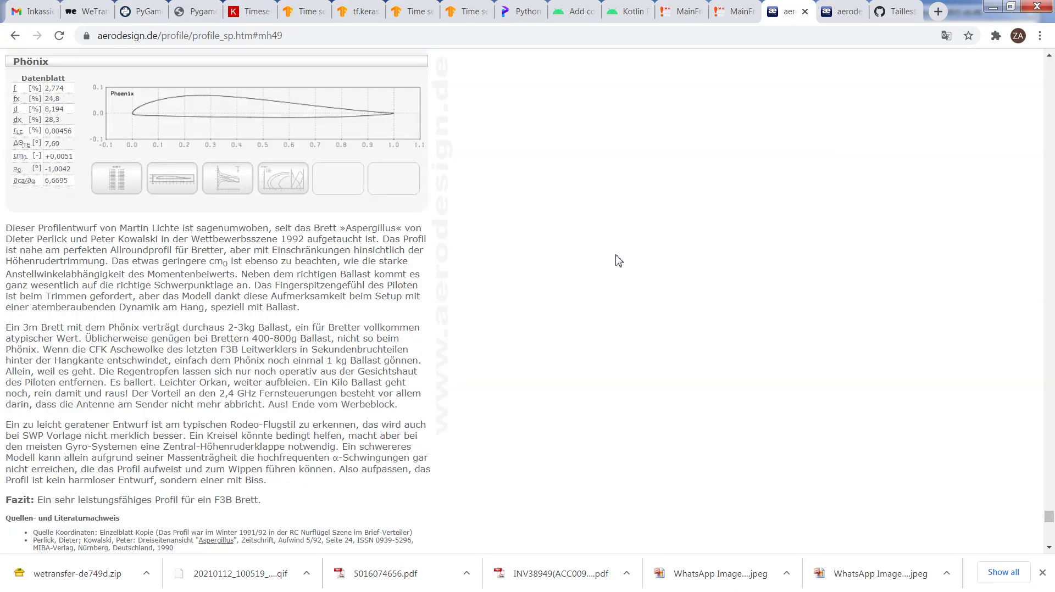
pyautogui.scroll(-20, 619, 260)
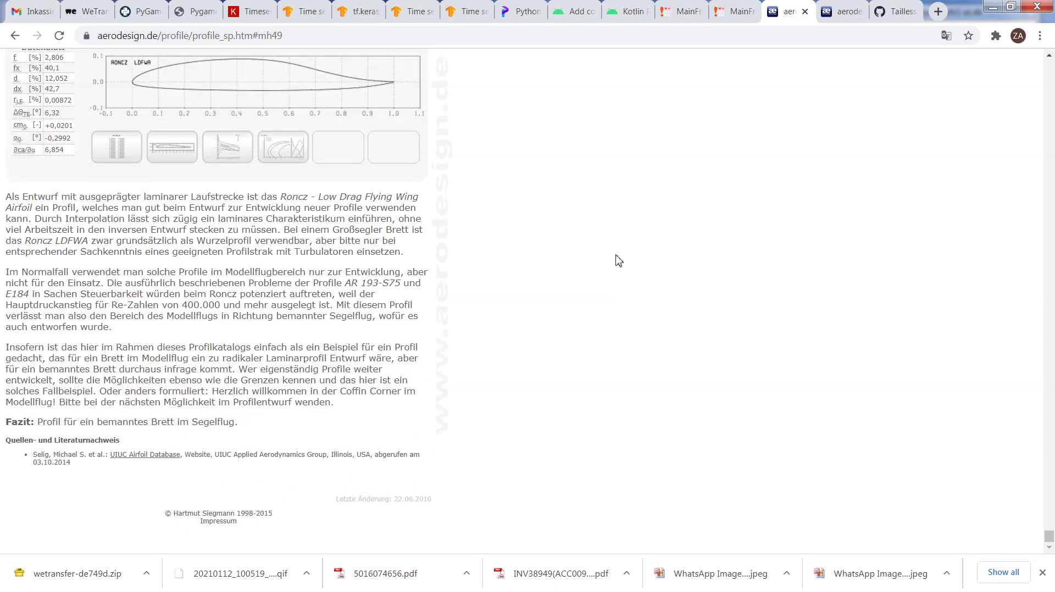
pyautogui.scroll(4, 619, 260)
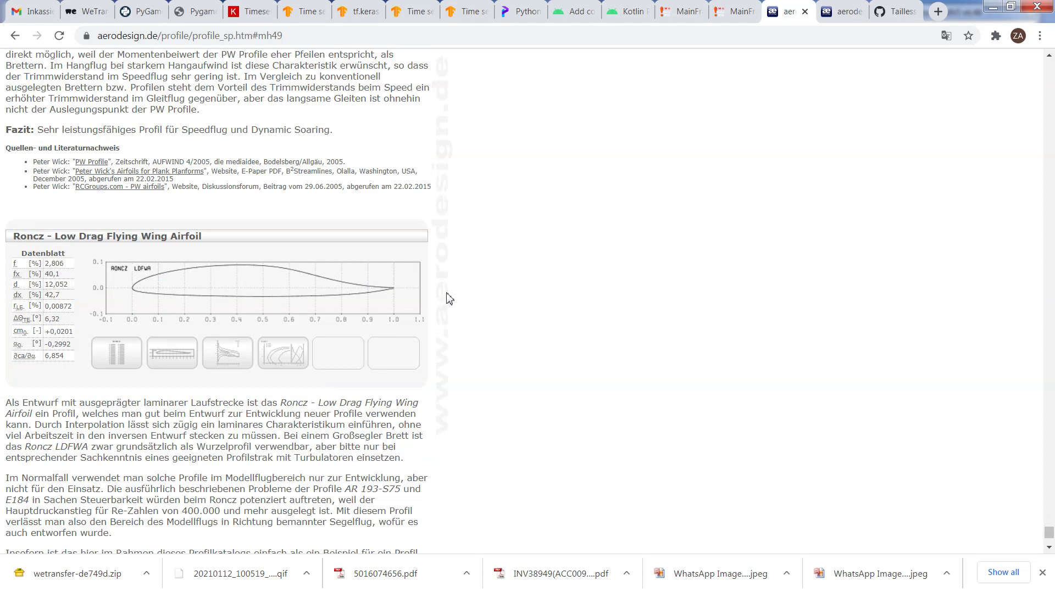
# Return to XFLR5 and load the gullwingRoncz.xfl project.
pyautogui.hotkey('alt', 'Tab')
pyautogui.hotkey('alt', 'Tab')
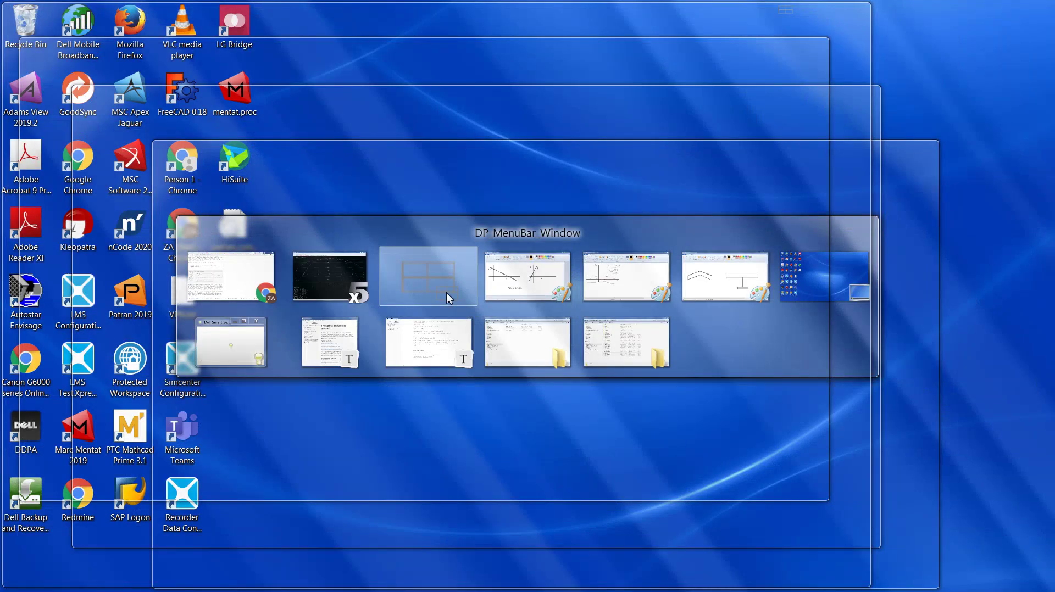
pyautogui.press('Escape')
pyautogui.press('super+Tab')
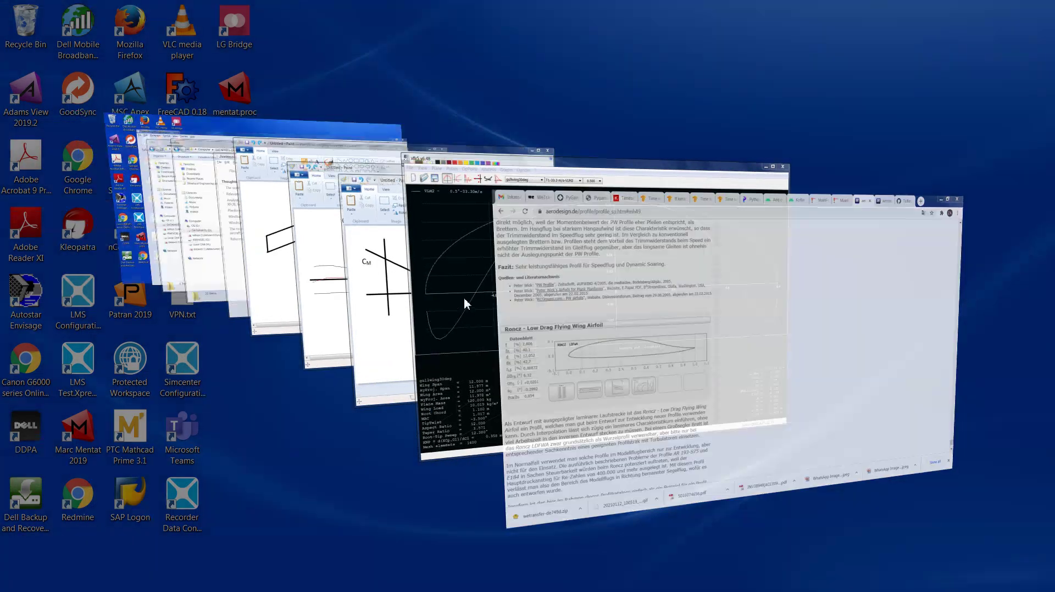
pyautogui.click(464, 298)
pyautogui.click(43, 46)
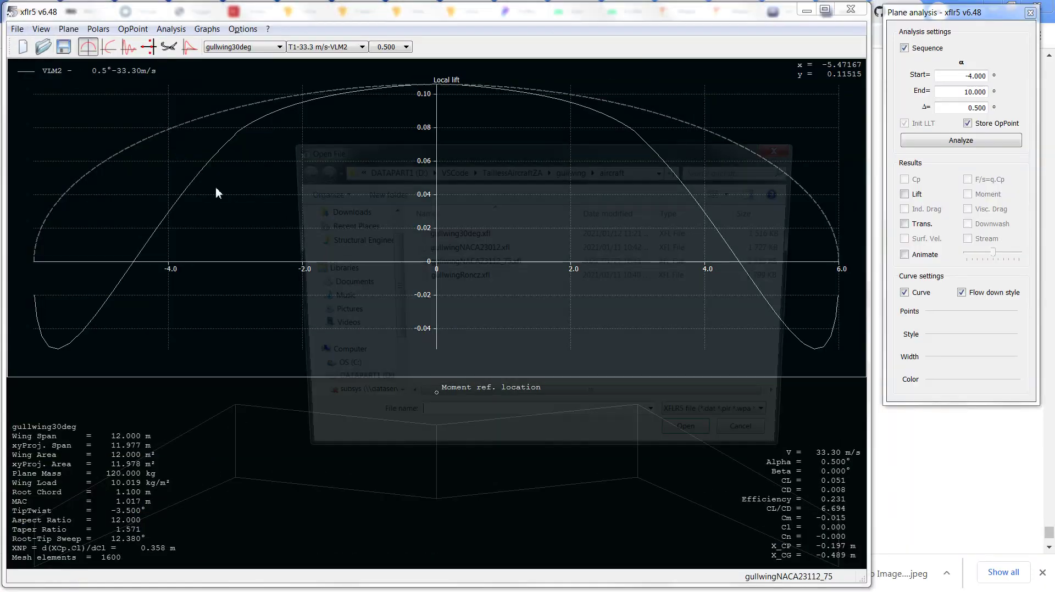
pyautogui.click(458, 278)
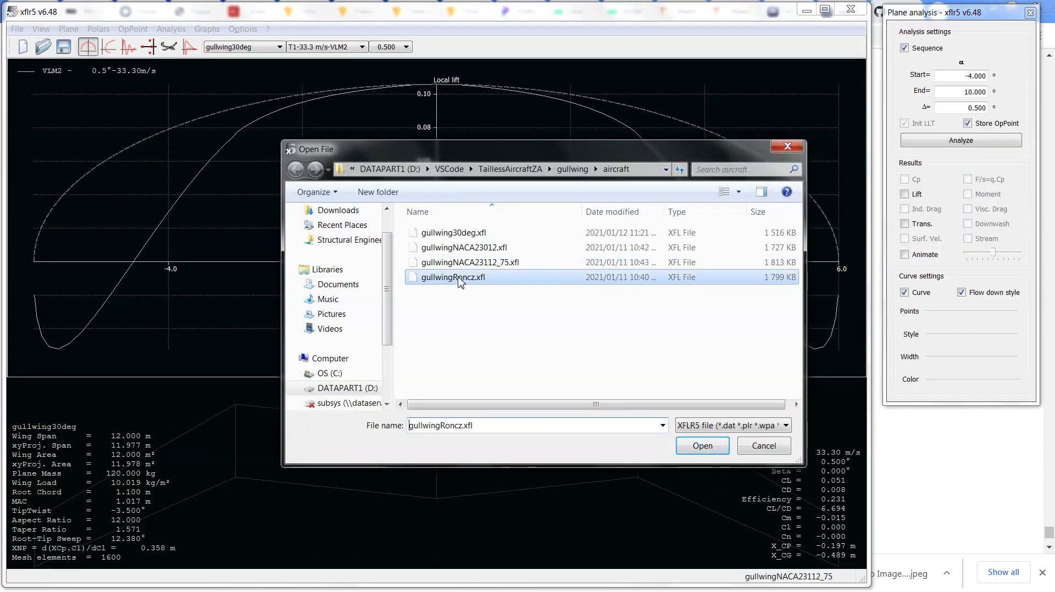
pyautogui.doubleClick(461, 279)
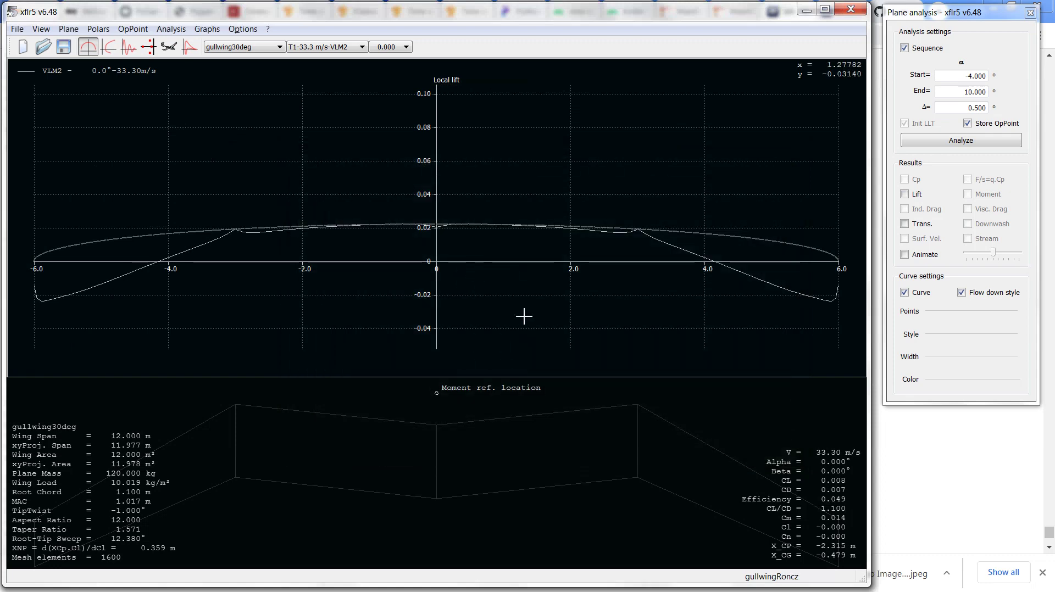
# Show the plane in 3D and inspect the Main Wing's Roncz sections, discarding without changes.
pyautogui.click(169, 47)
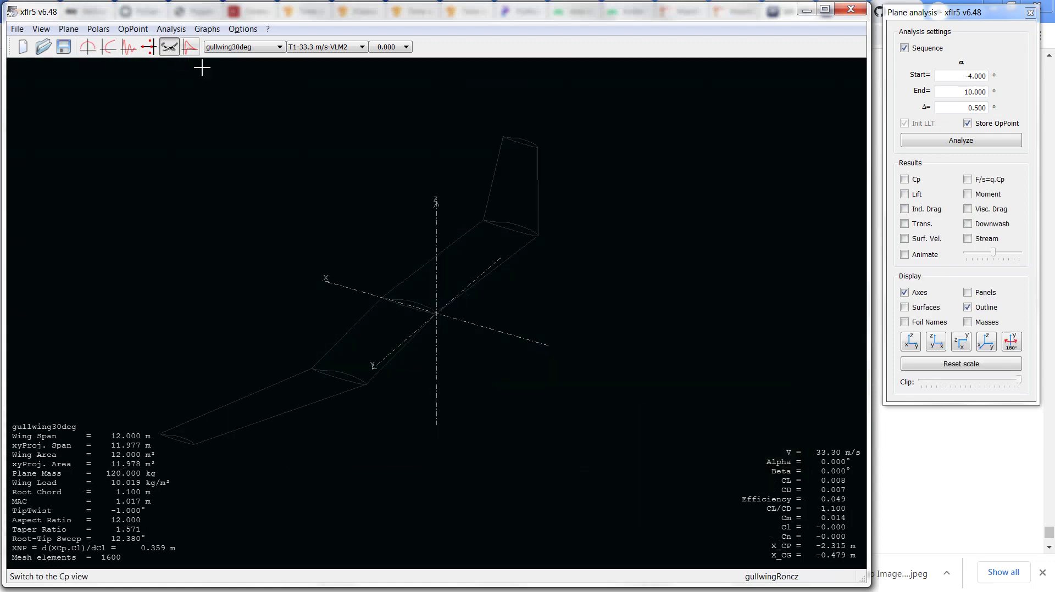
pyautogui.doubleClick(544, 256)
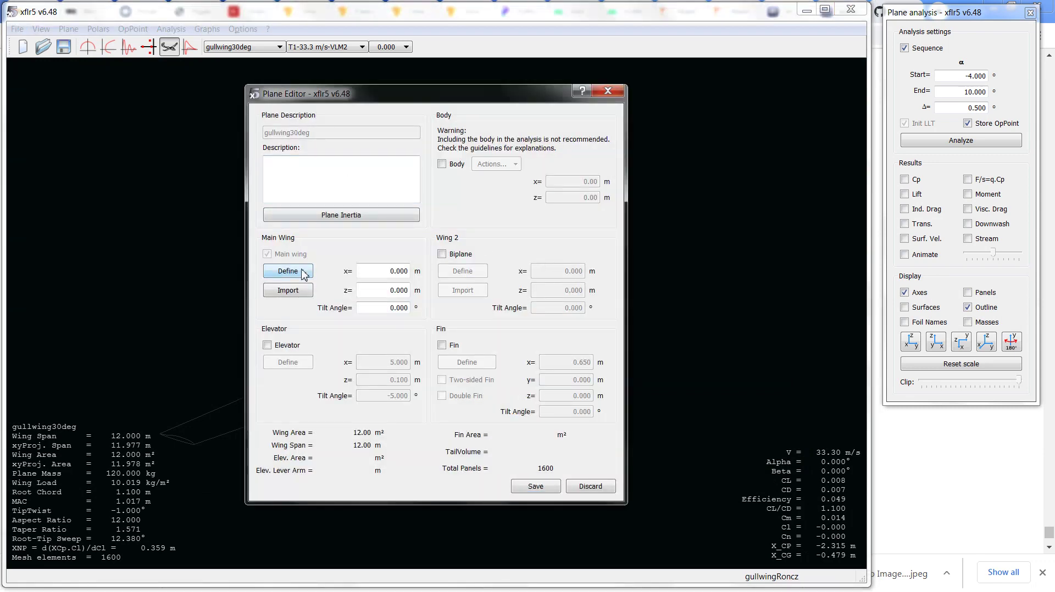
pyautogui.click(305, 272)
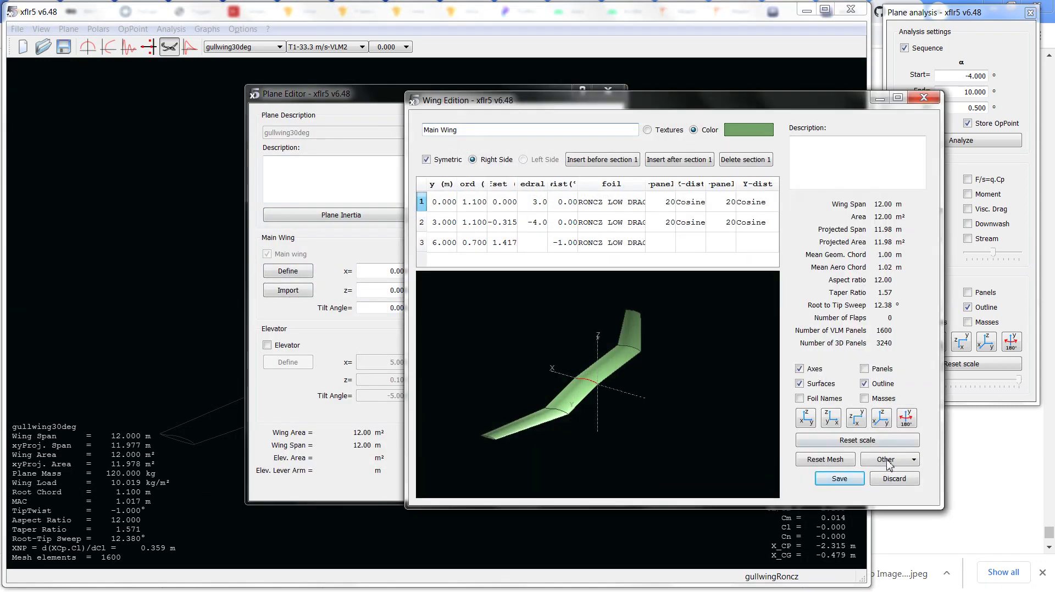
pyautogui.click(916, 480)
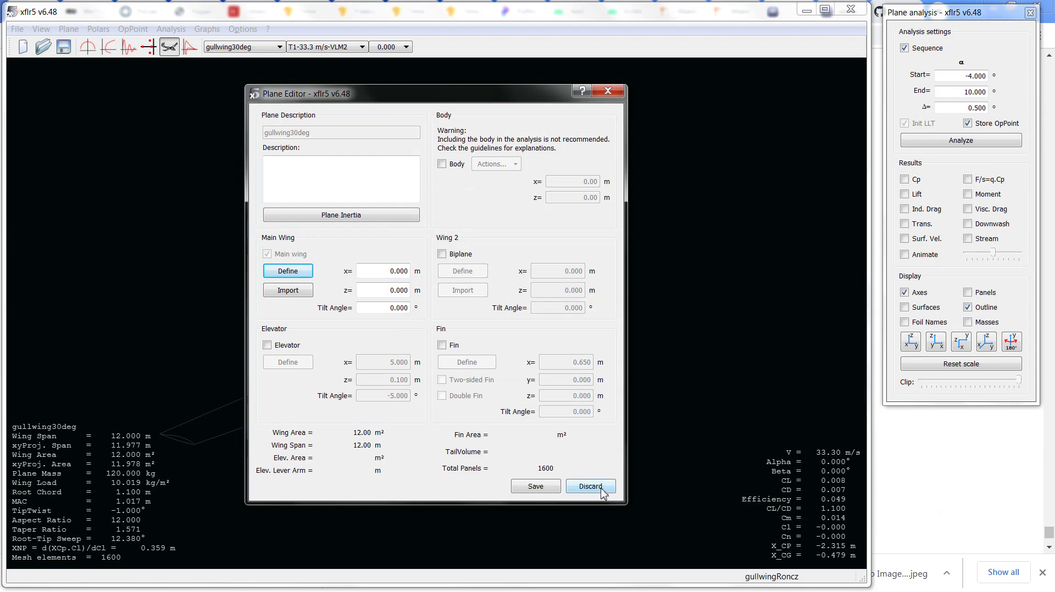
pyautogui.click(600, 488)
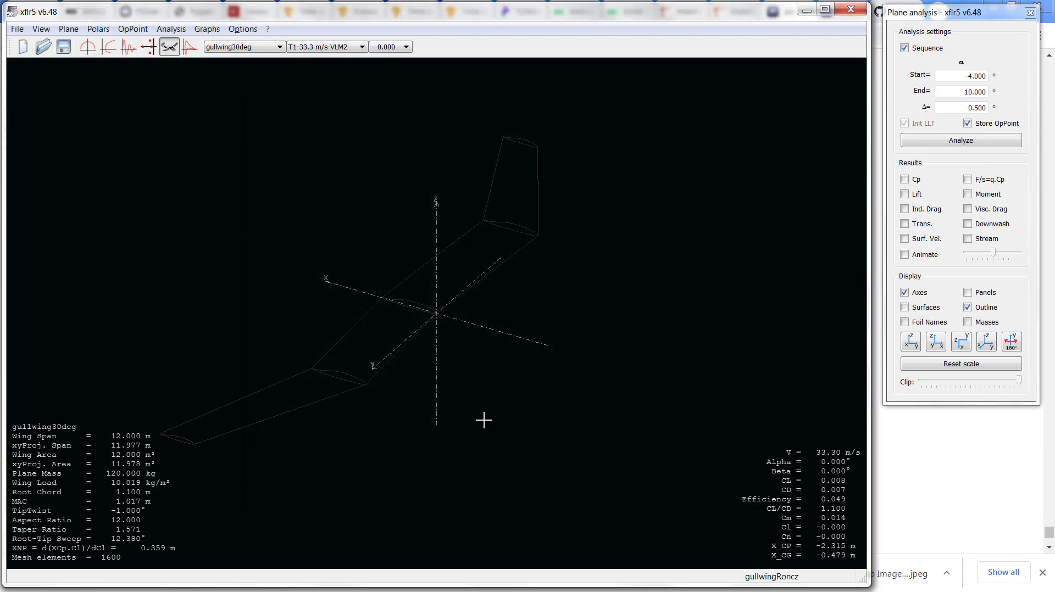
# Plot the Roncz wing's local lift at 0.5° alpha, positive across the whole span.
pyautogui.click(110, 47)
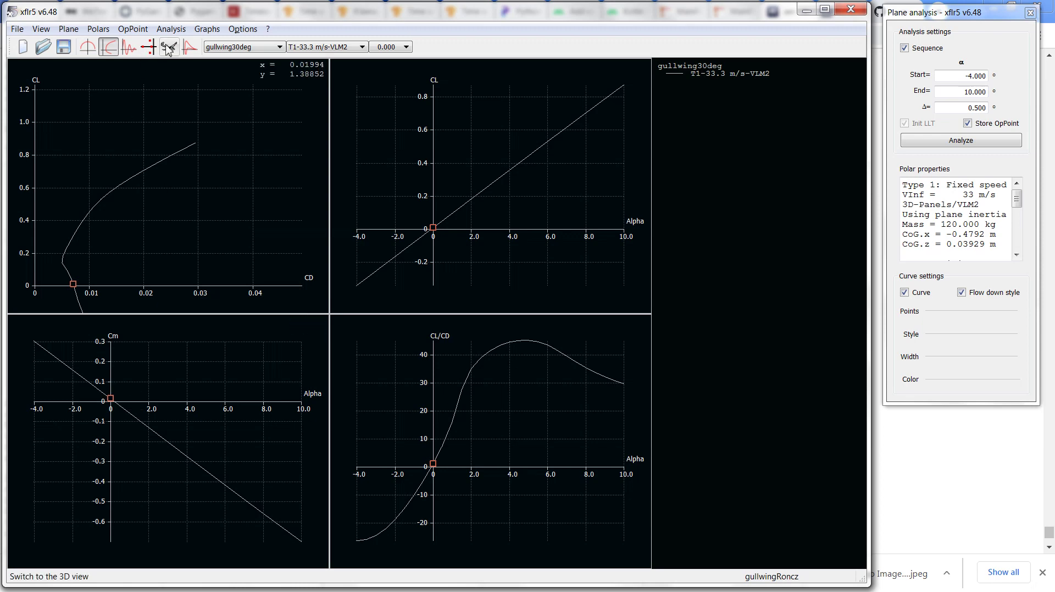
pyautogui.click(95, 47)
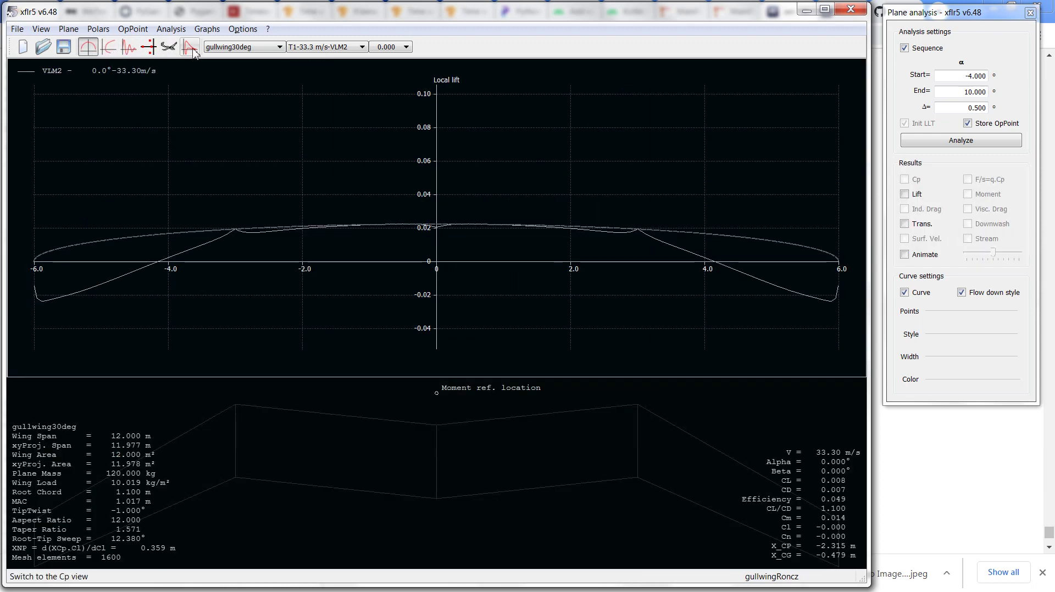
pyautogui.click(405, 47)
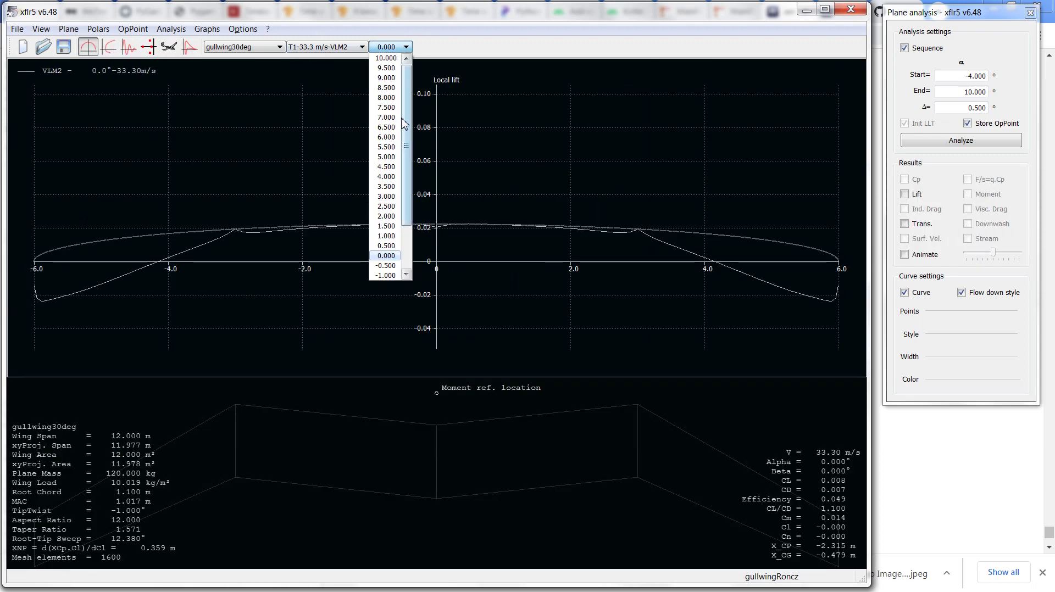
pyautogui.click(391, 246)
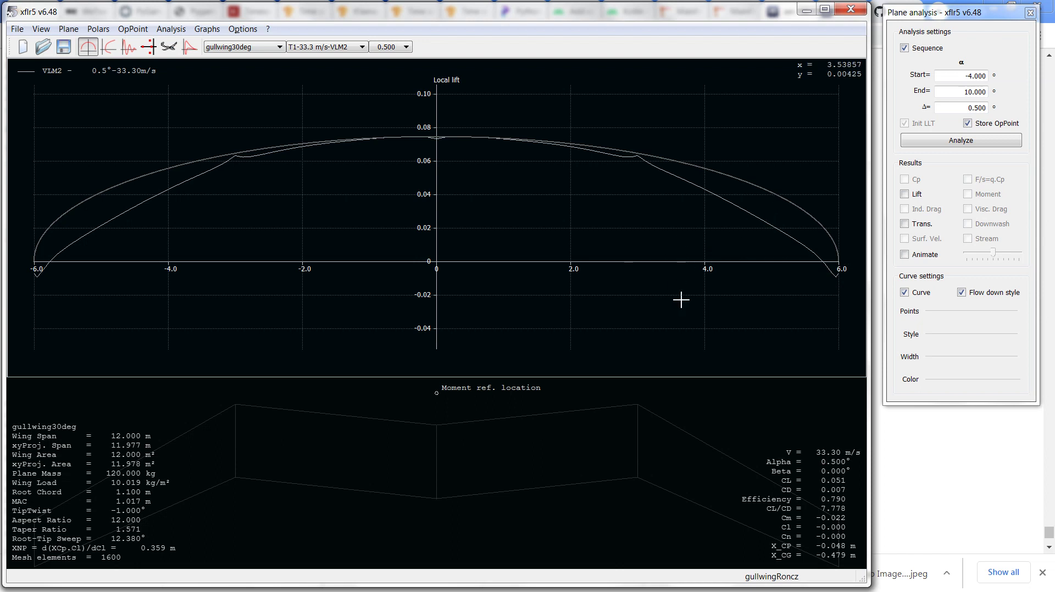
# In Chrome, browse the mh-aerotools tailless airfoil design article.
pyautogui.hotkey('alt', 'Tab')
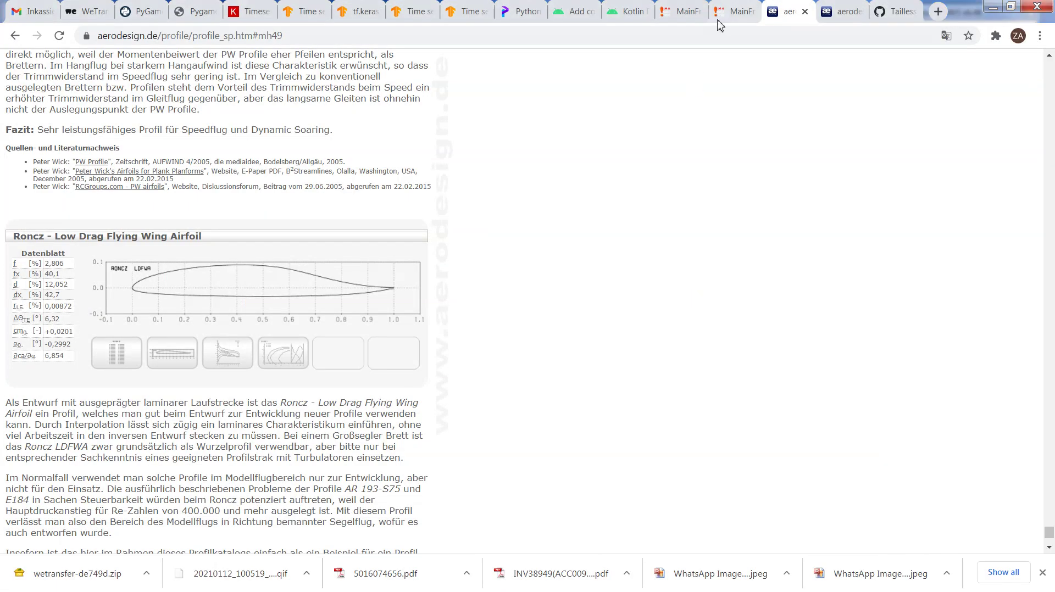
pyautogui.click(681, 12)
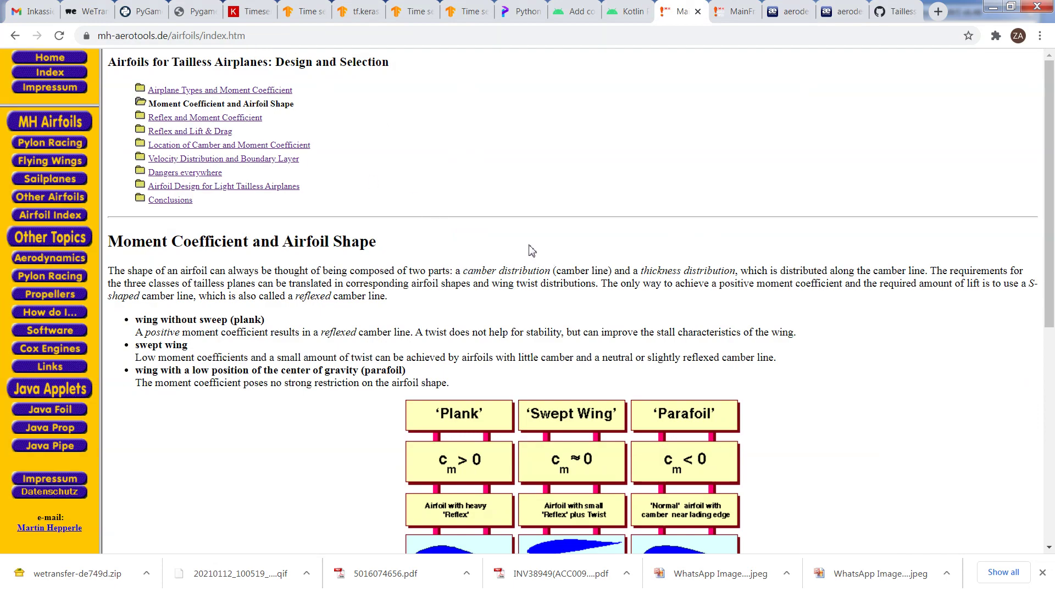
pyautogui.scroll(-7, 539, 248)
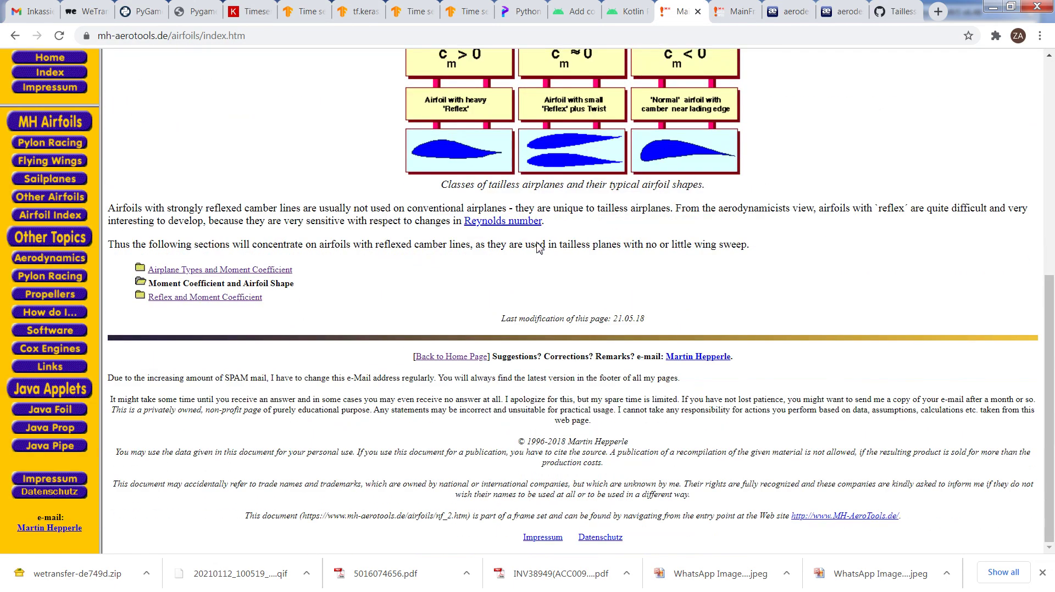
pyautogui.scroll(5, 538, 248)
pyautogui.scroll(2, 539, 247)
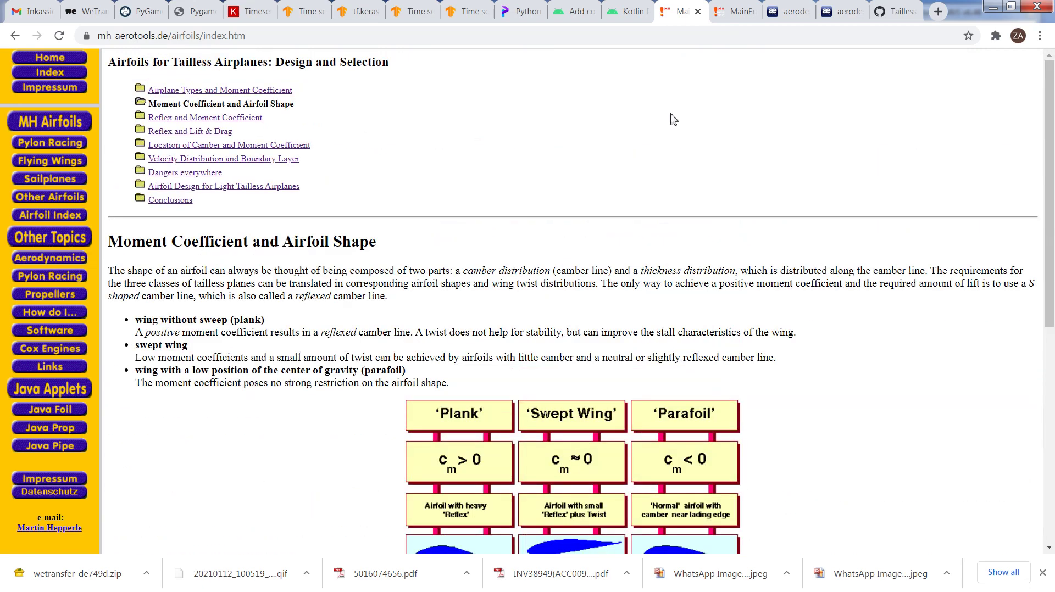
# Scroll the flying wing design article to its Geometric and Aerodynamic Twist section.
pyautogui.click(742, 15)
pyautogui.scroll(12, 717, 209)
pyautogui.scroll(-20, 720, 205)
pyautogui.scroll(-10, 720, 203)
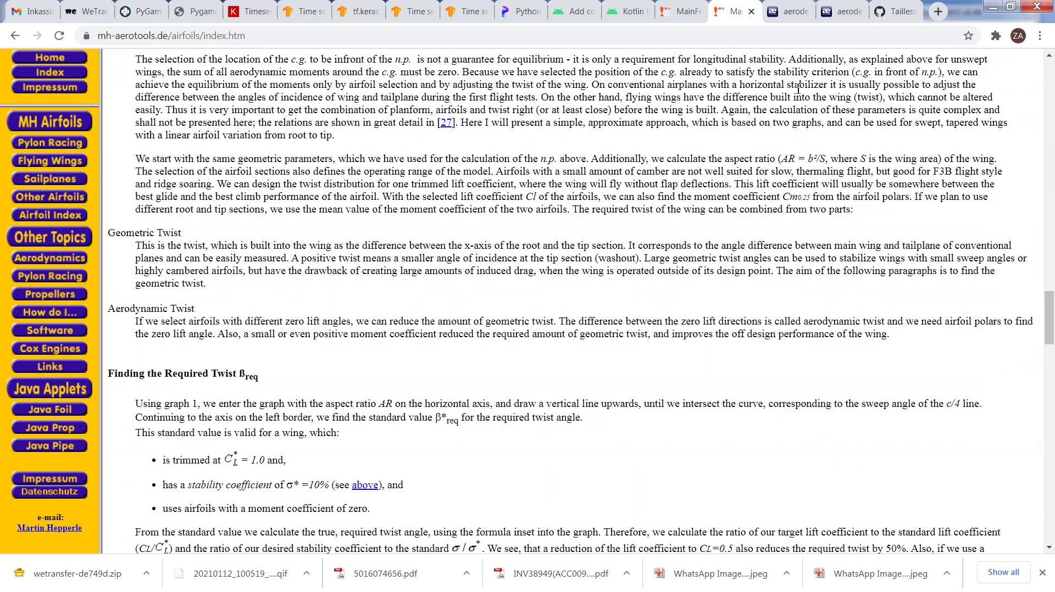
pyautogui.press('super+Tab')
pyautogui.press('super+Tab')
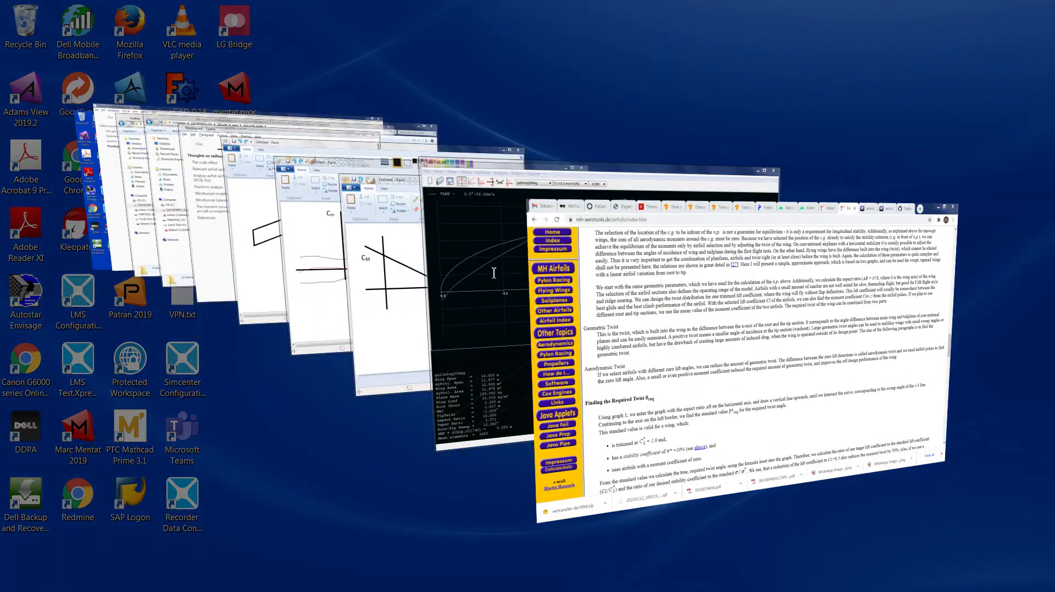
pyautogui.press('super+Tab')
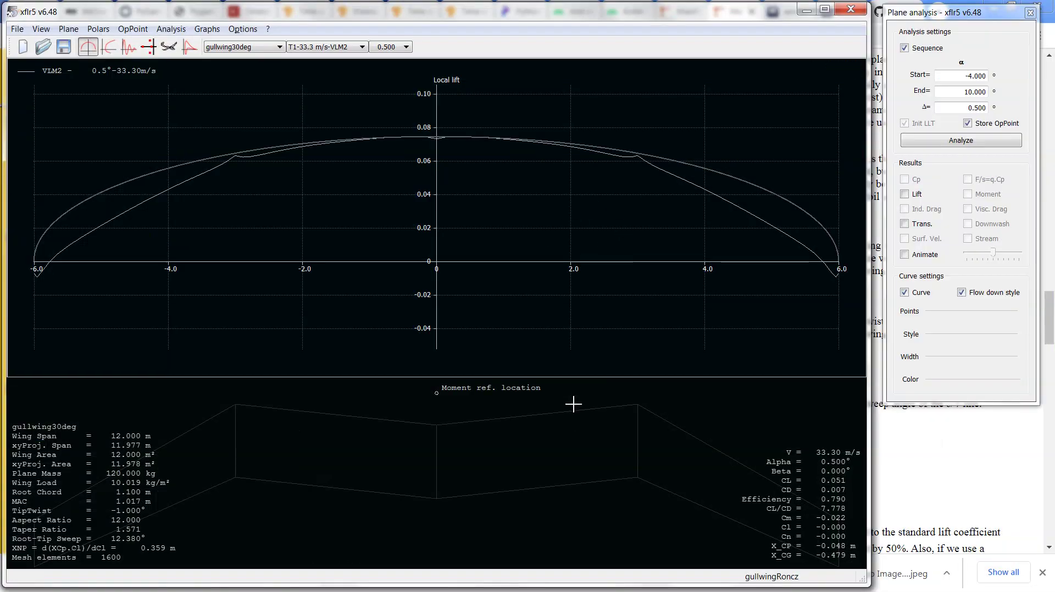